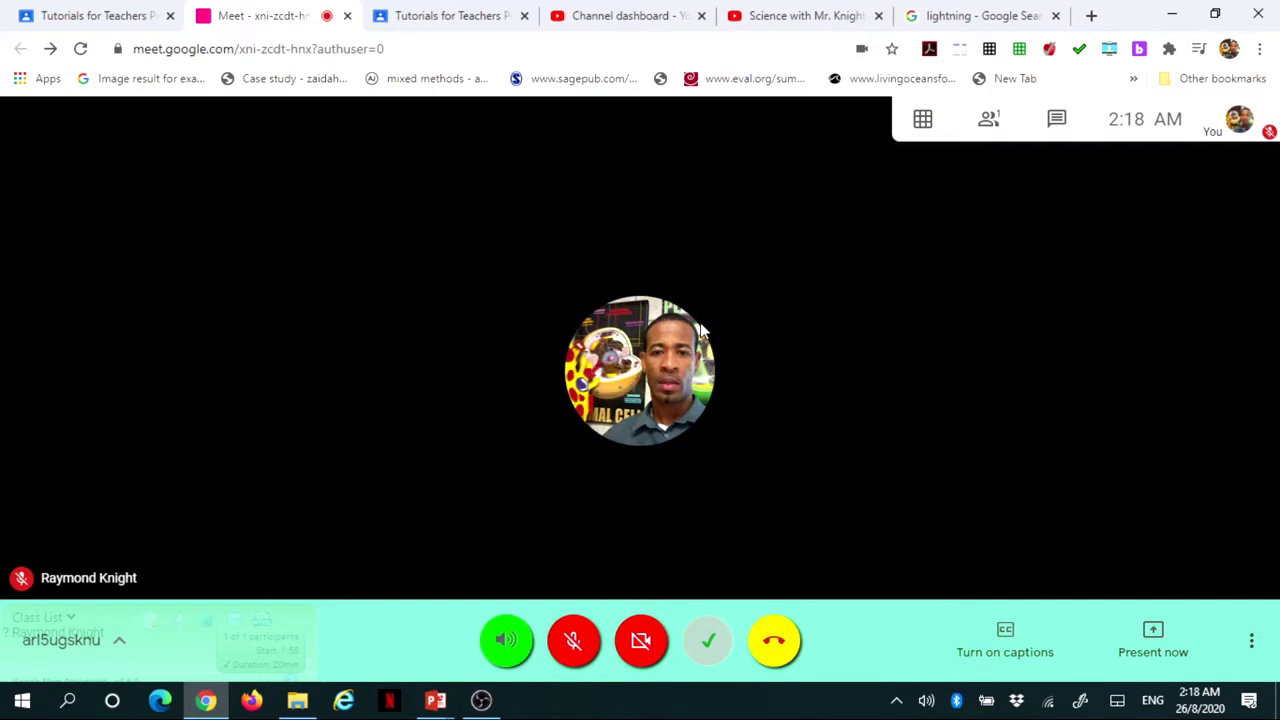
Step: Present the entire screen in the Meet call
mouse_move(674, 352)
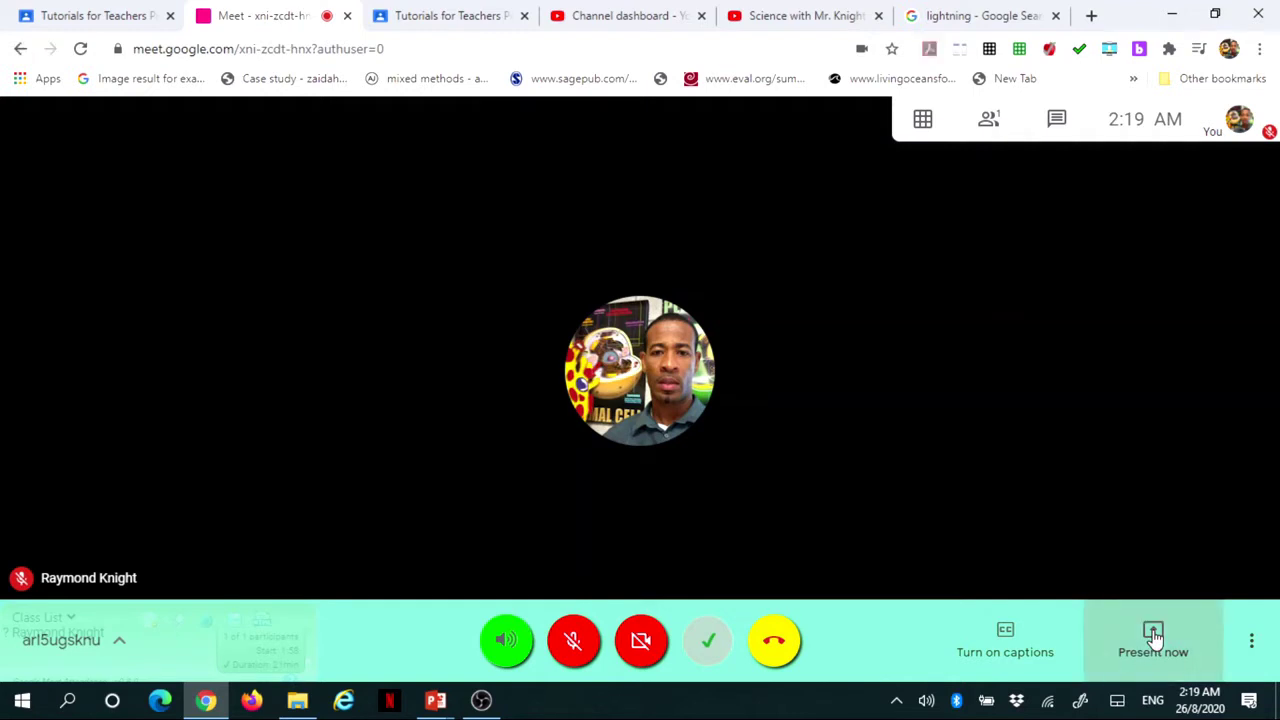
left_click(1153, 636)
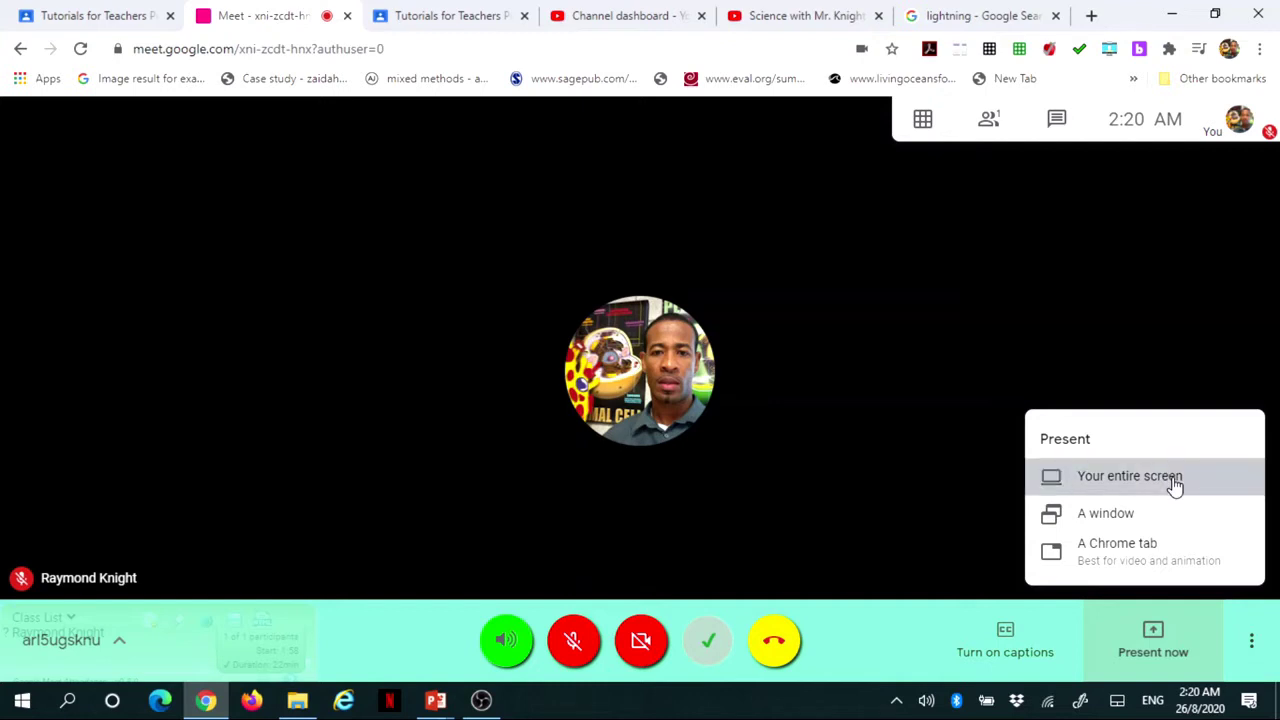
left_click(1175, 480)
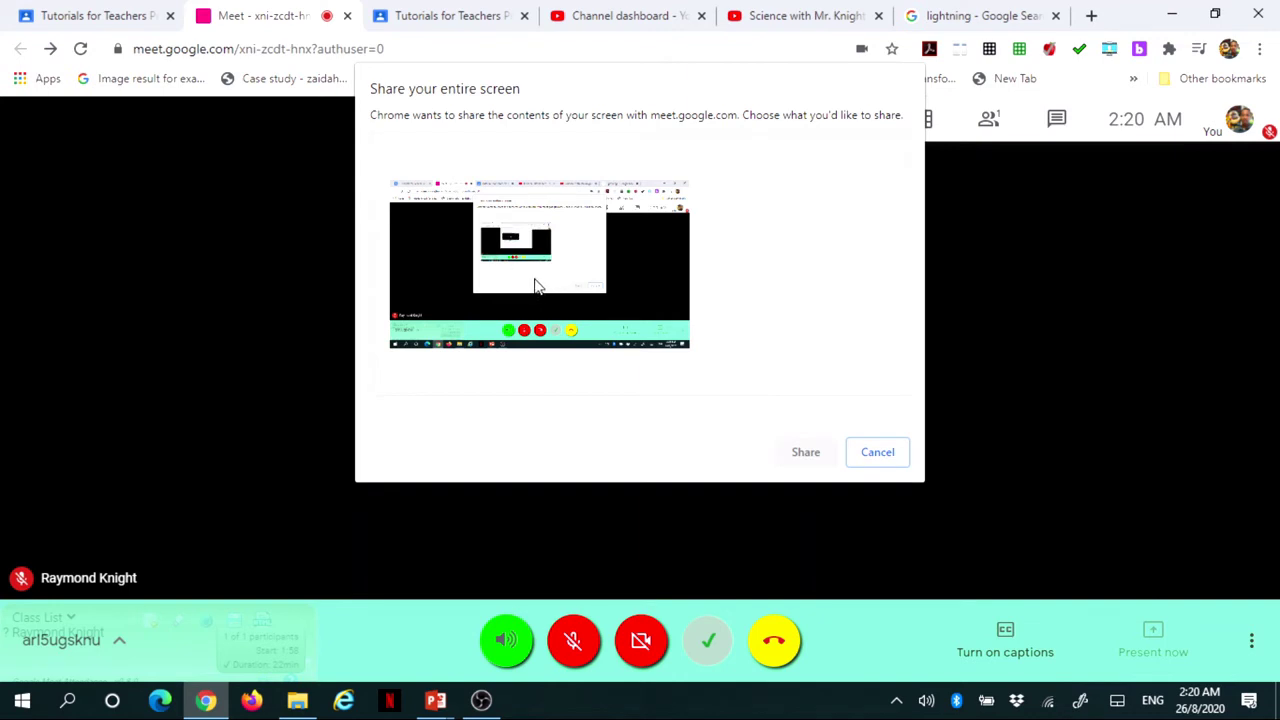
left_click(633, 288)
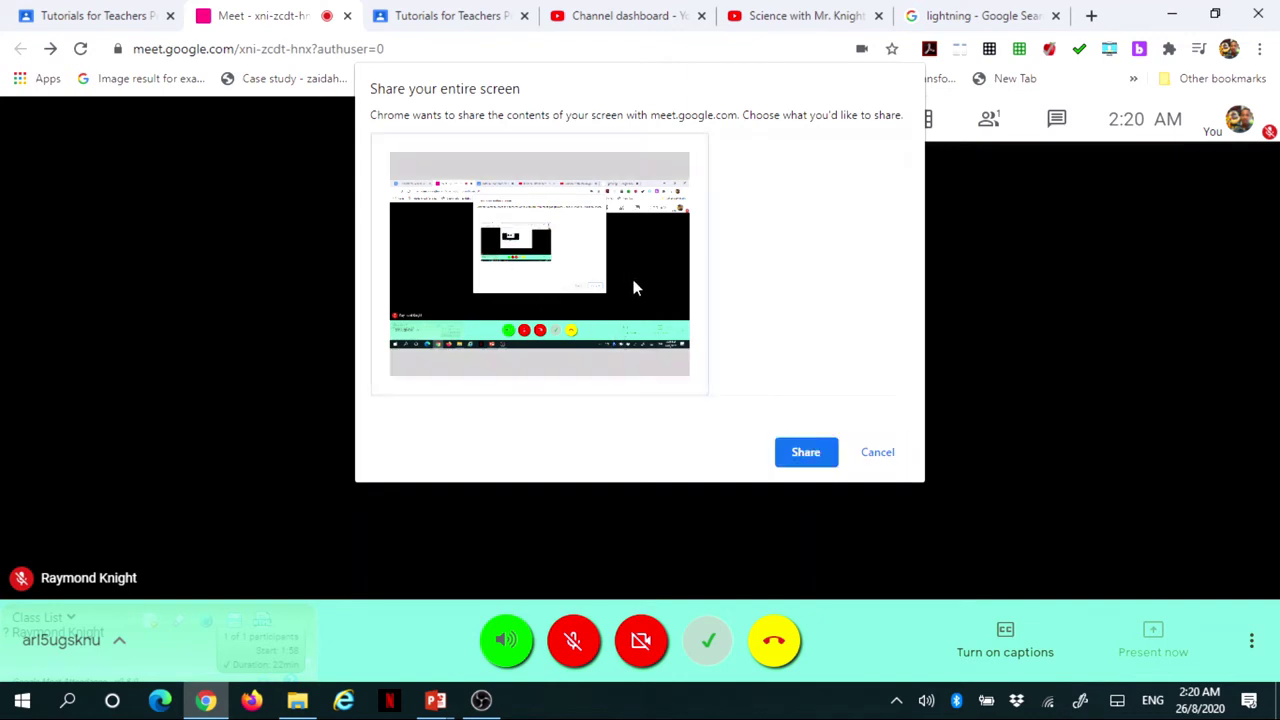
left_click(805, 452)
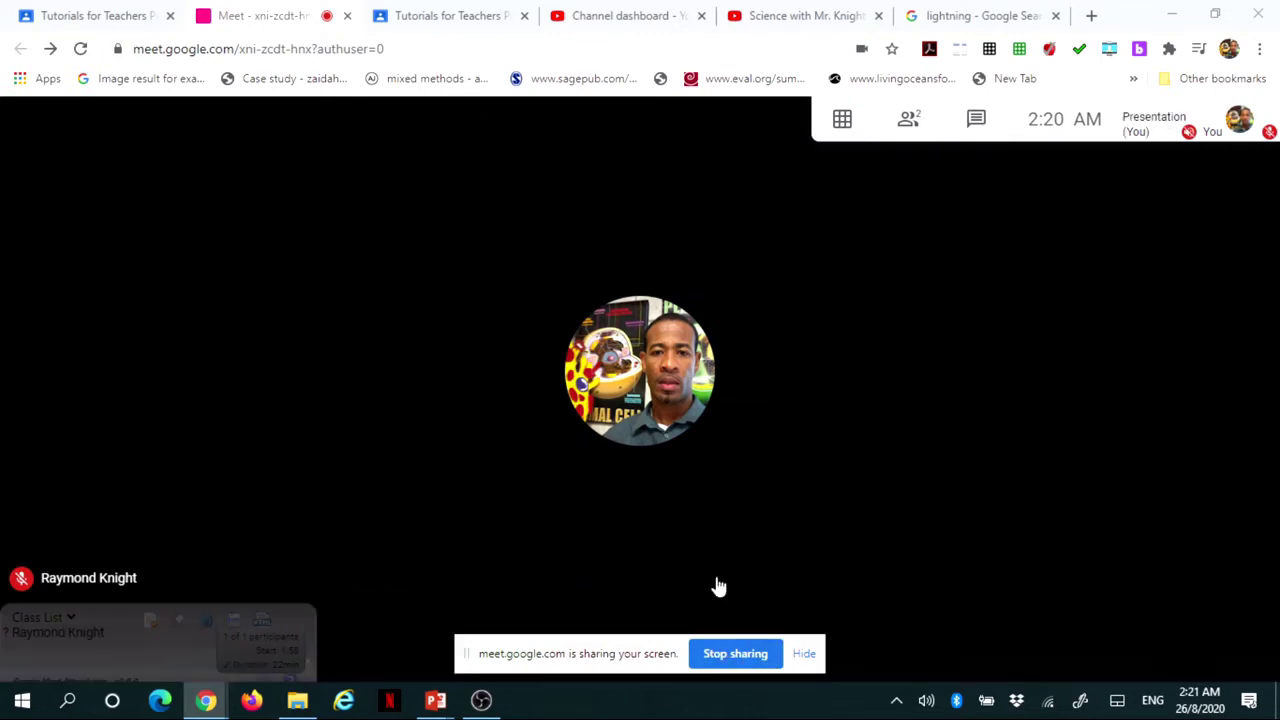
Step: Switch to the Food Test presentation in PowerPoint and run its slide show from the Starch Test slide
mouse_move(436, 703)
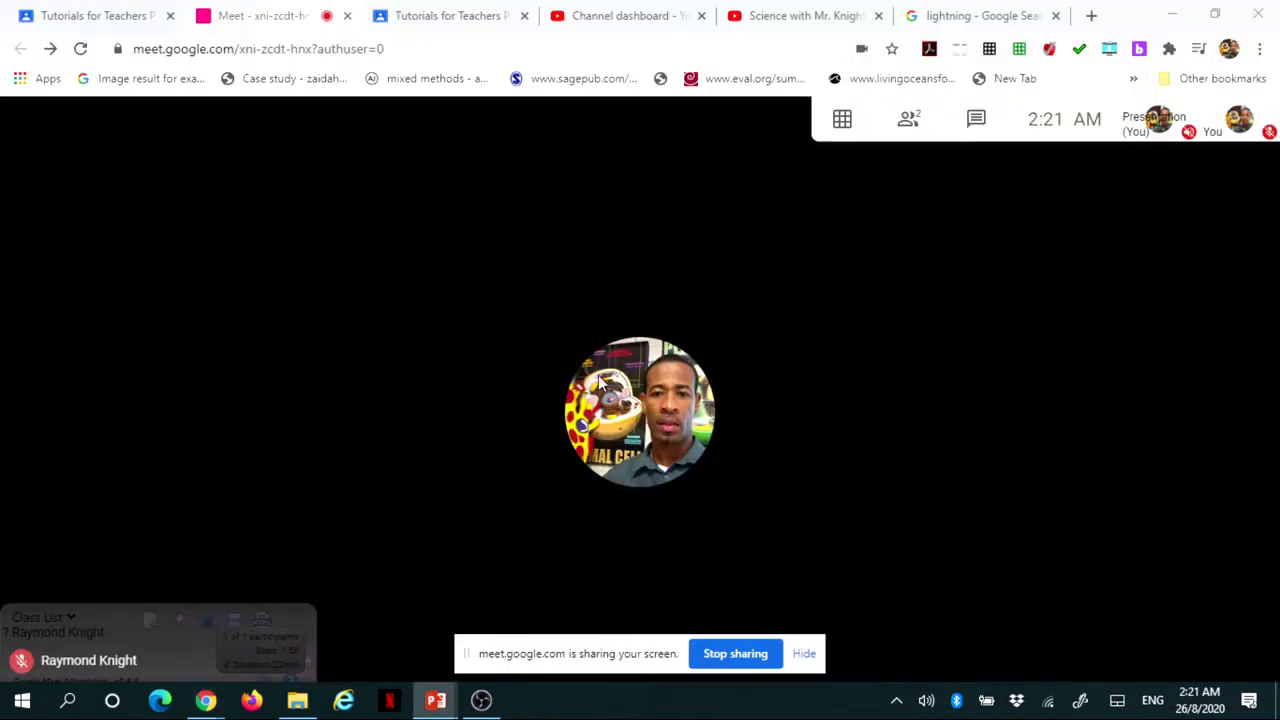
left_click(435, 702)
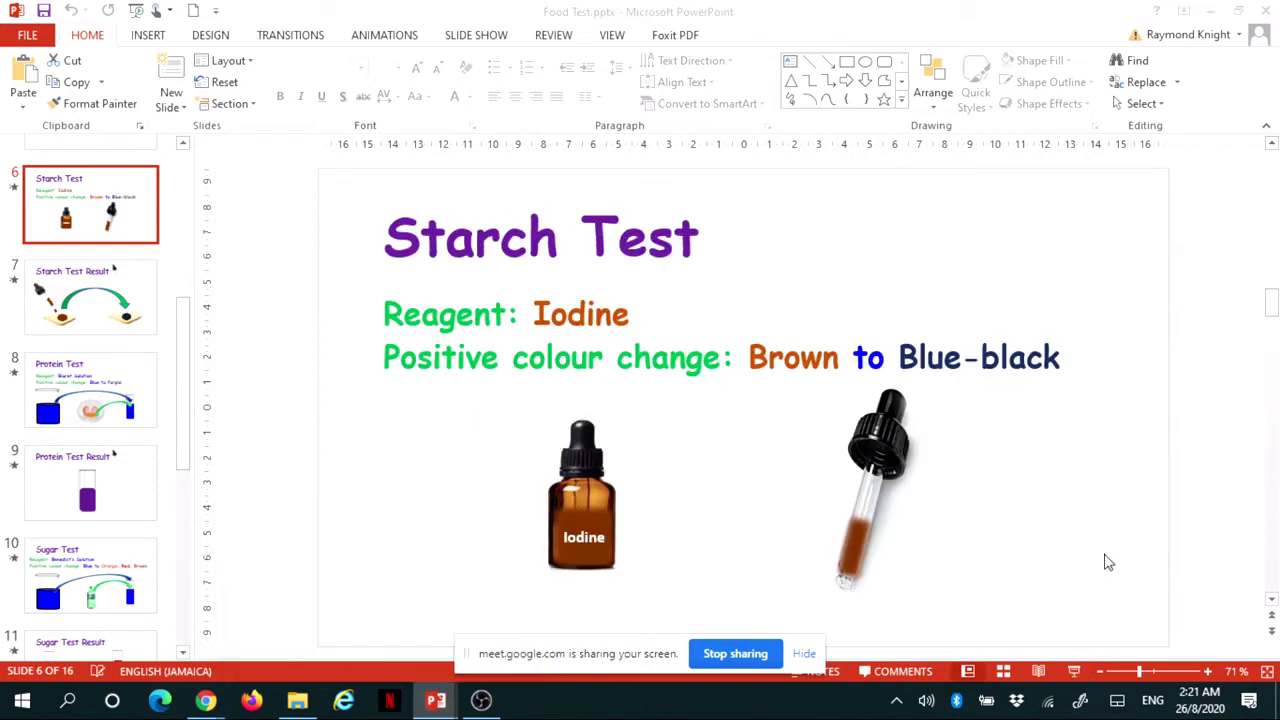
left_click(1071, 672)
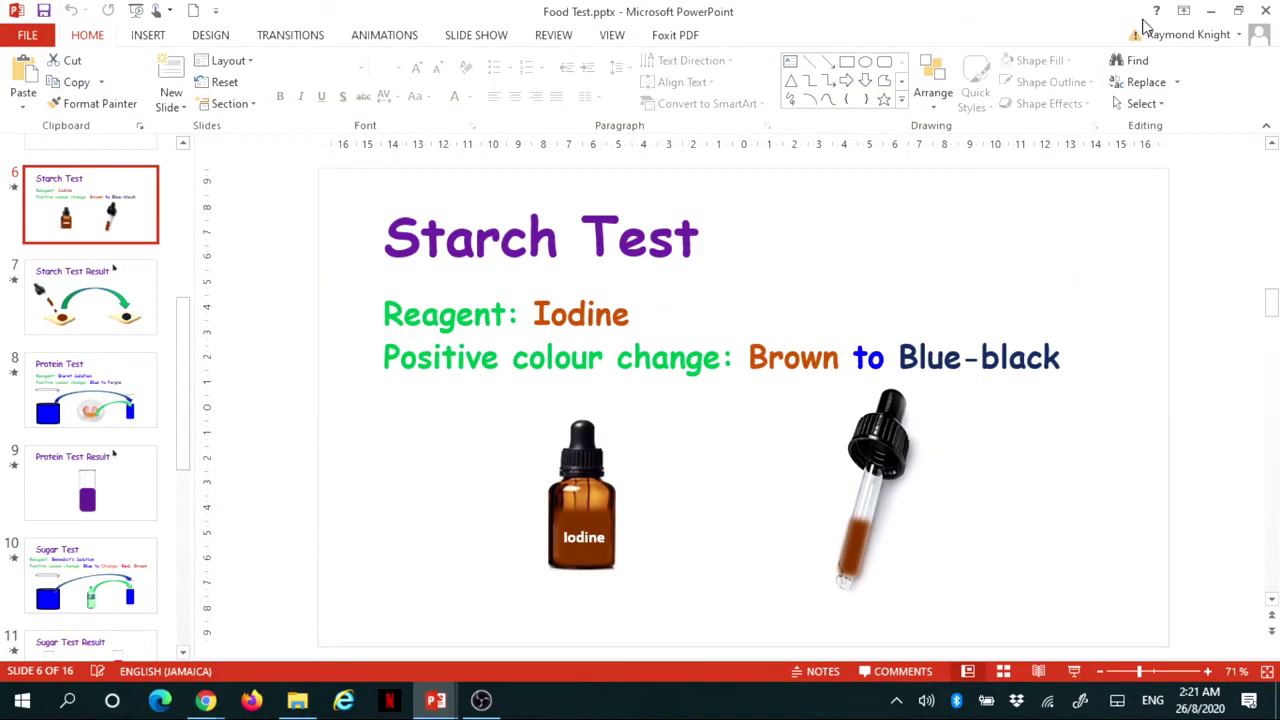
Step: Minimize PowerPoint to return to the Meet call and stop presenting the entire screen
left_click(1210, 11)
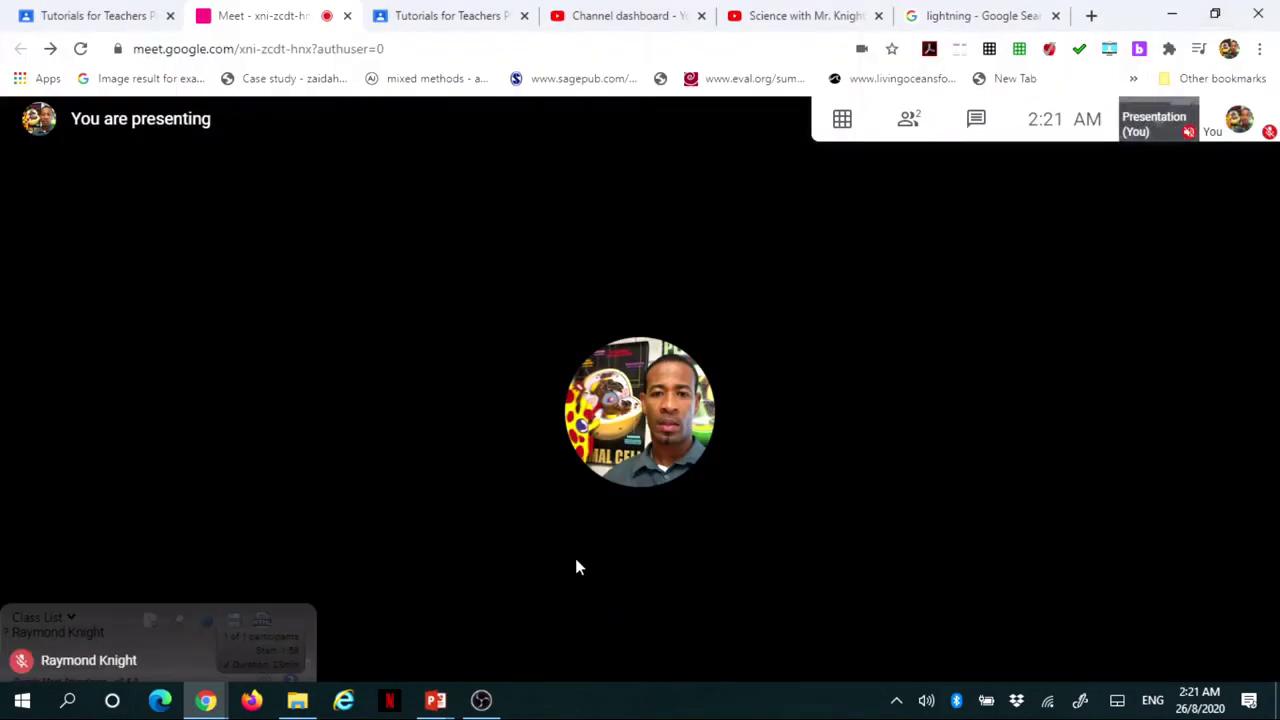
mouse_move(711, 574)
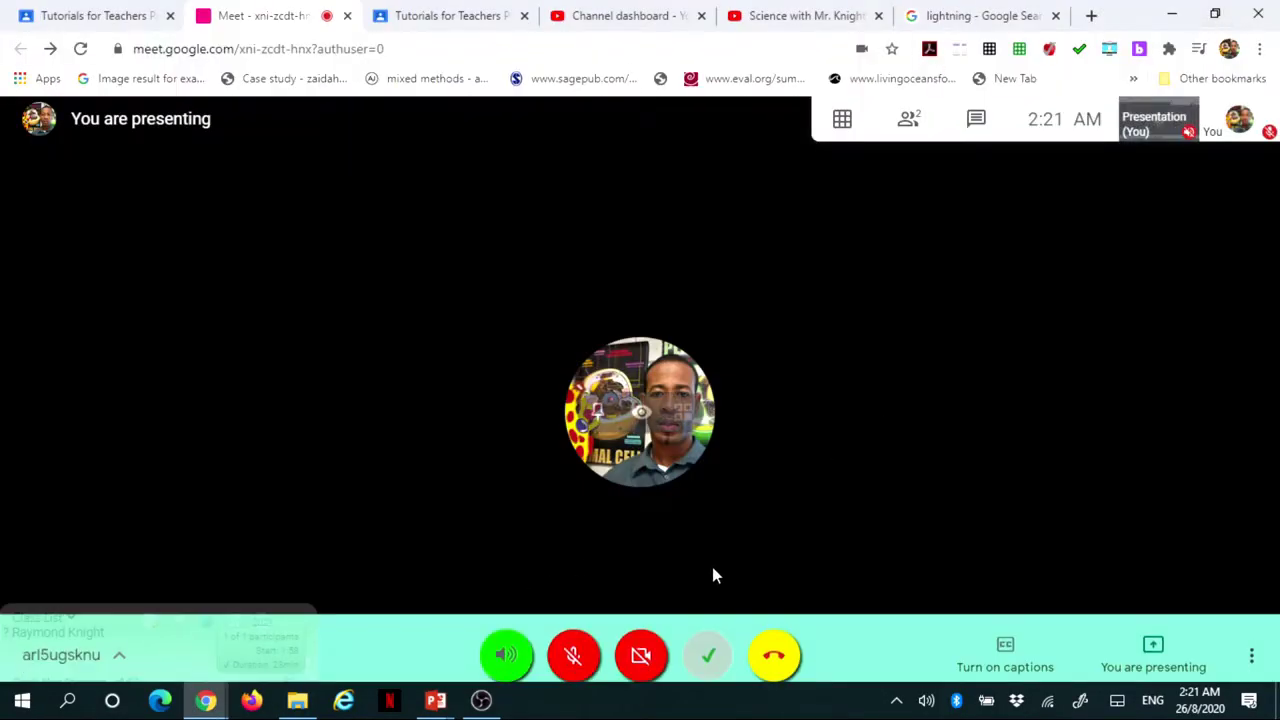
left_click(1172, 651)
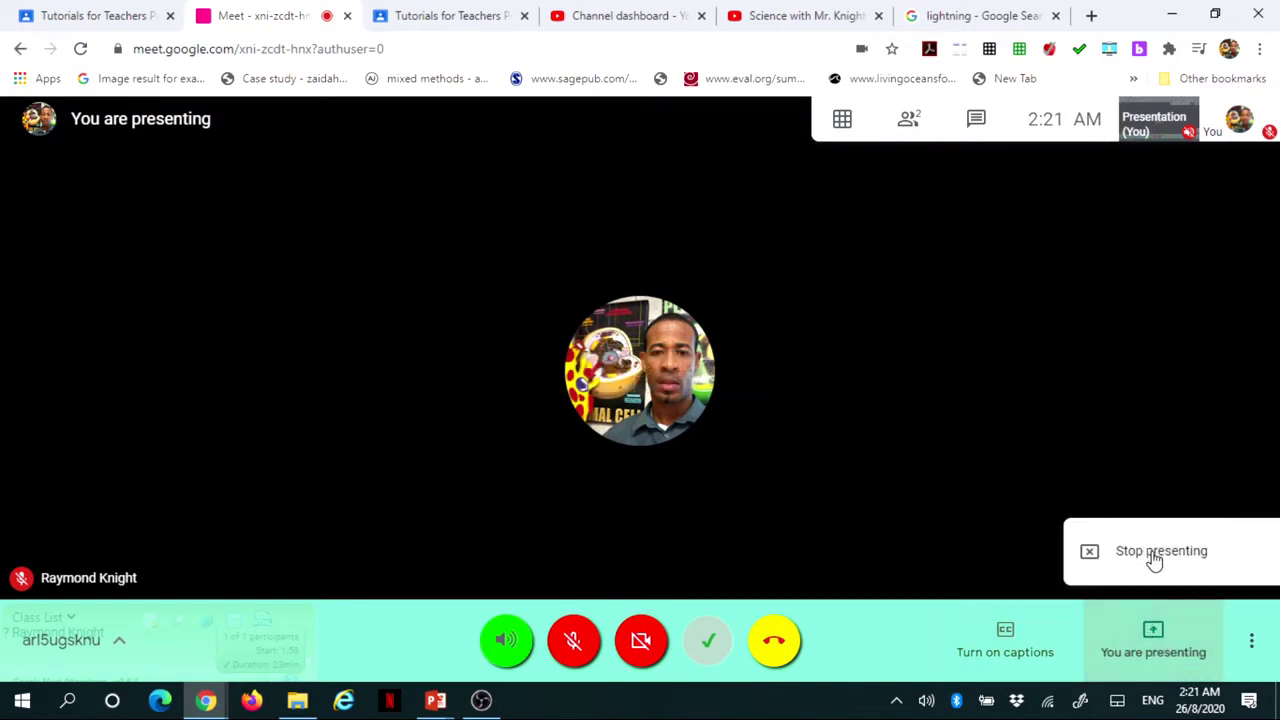
left_click(1155, 560)
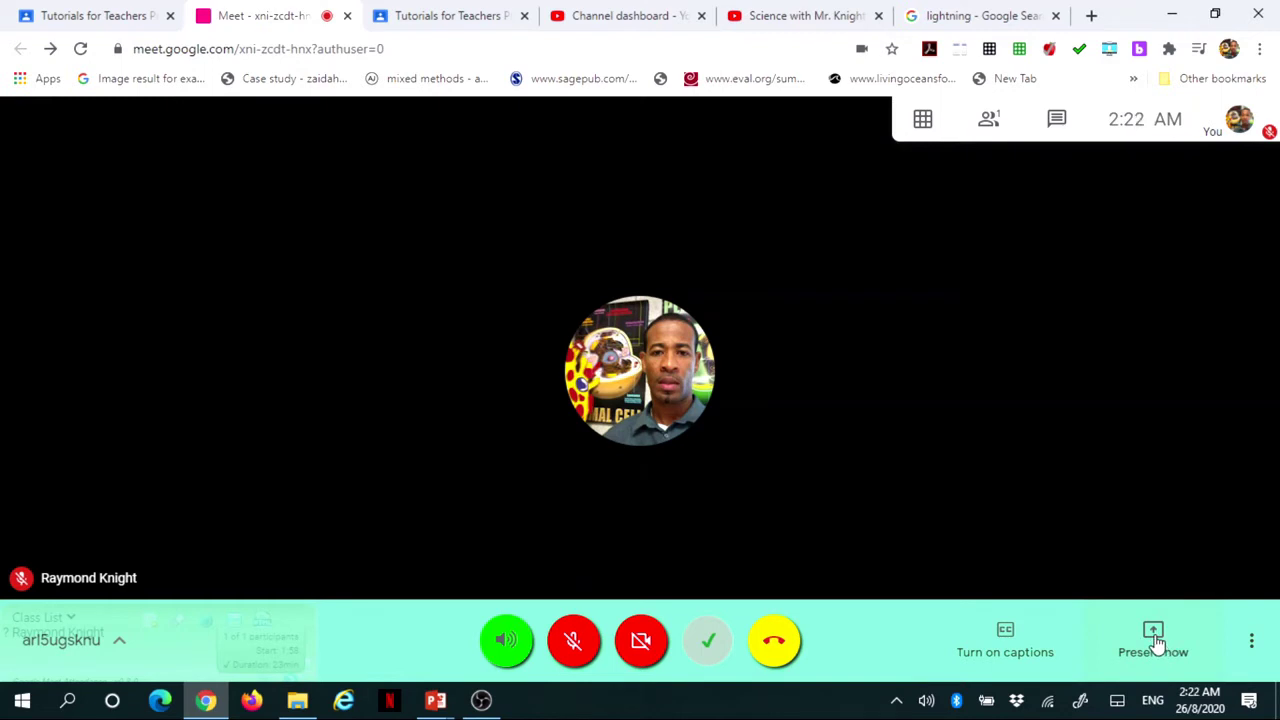
Step: Move the lightning Google Search tab into its own Chrome window and minimize that window
left_click(1155, 640)
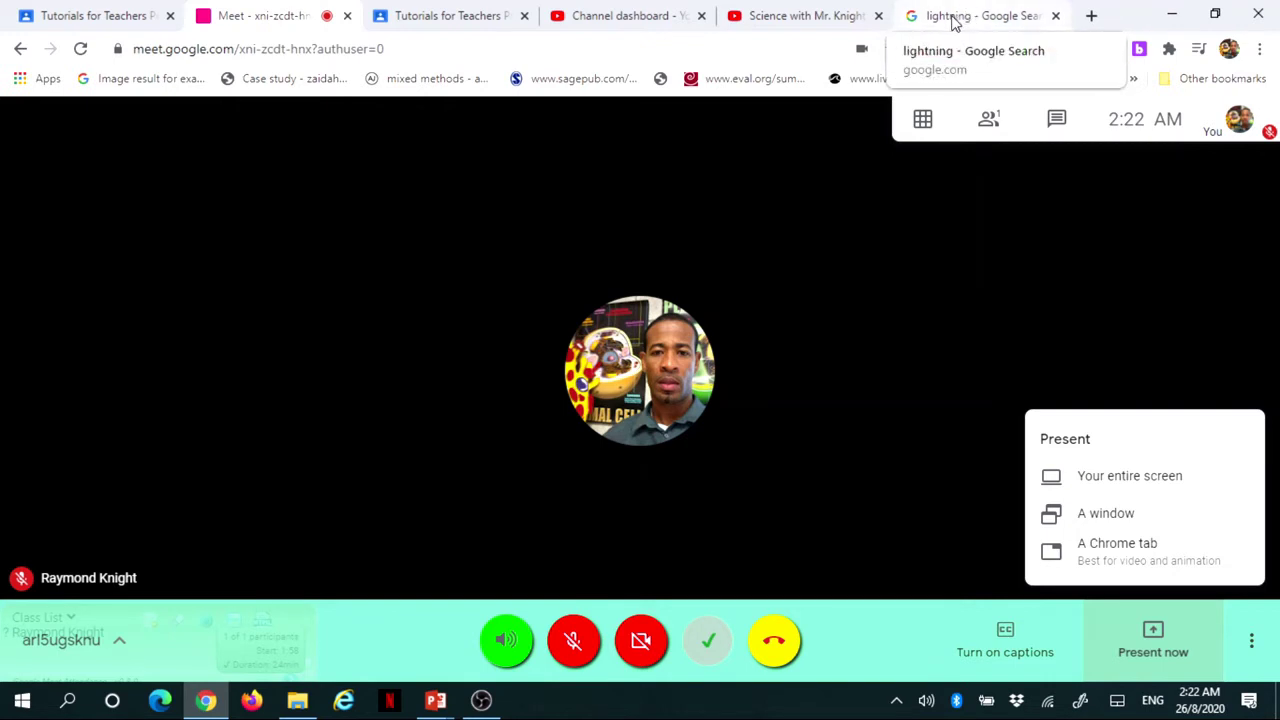
right_click(951, 18)
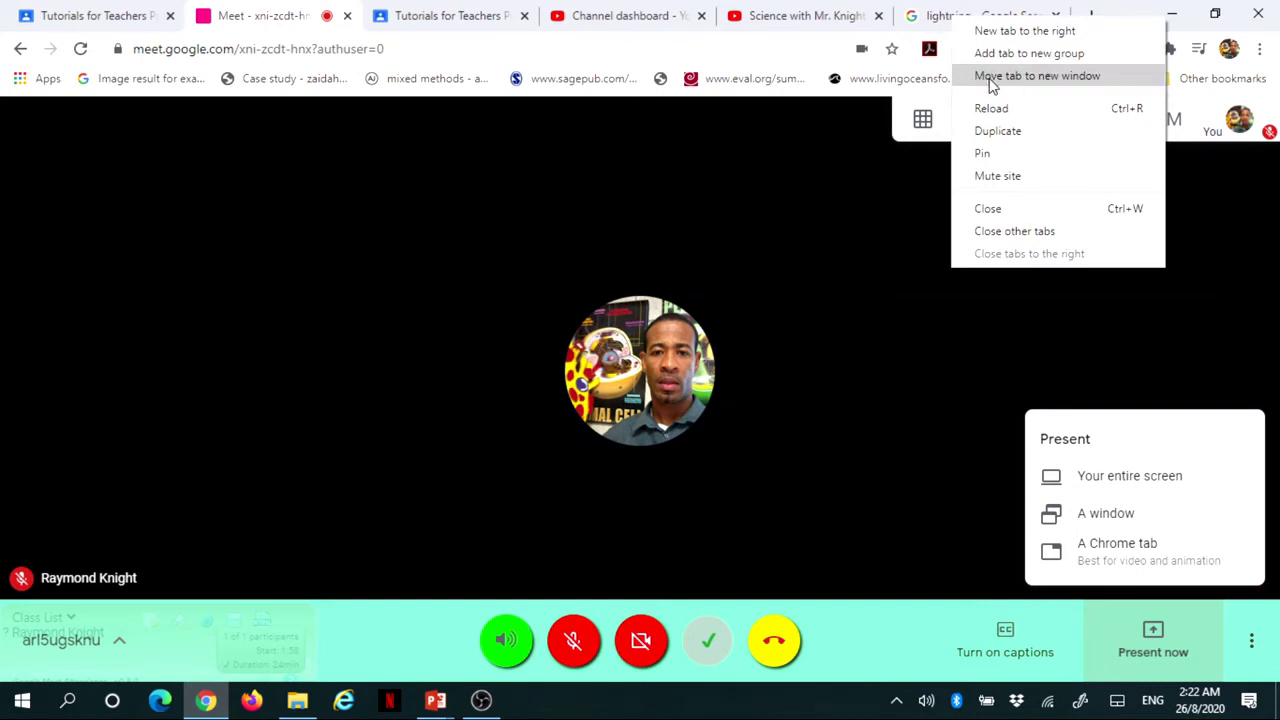
left_click(1067, 80)
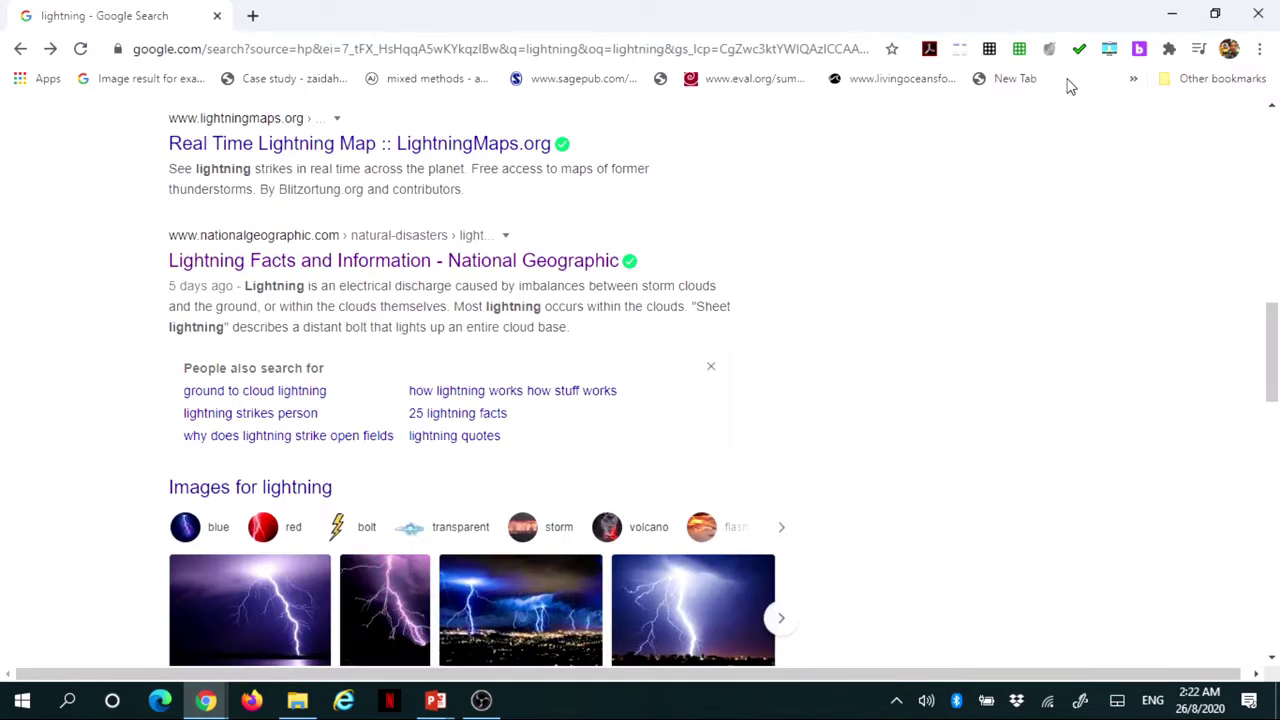
left_click(1172, 16)
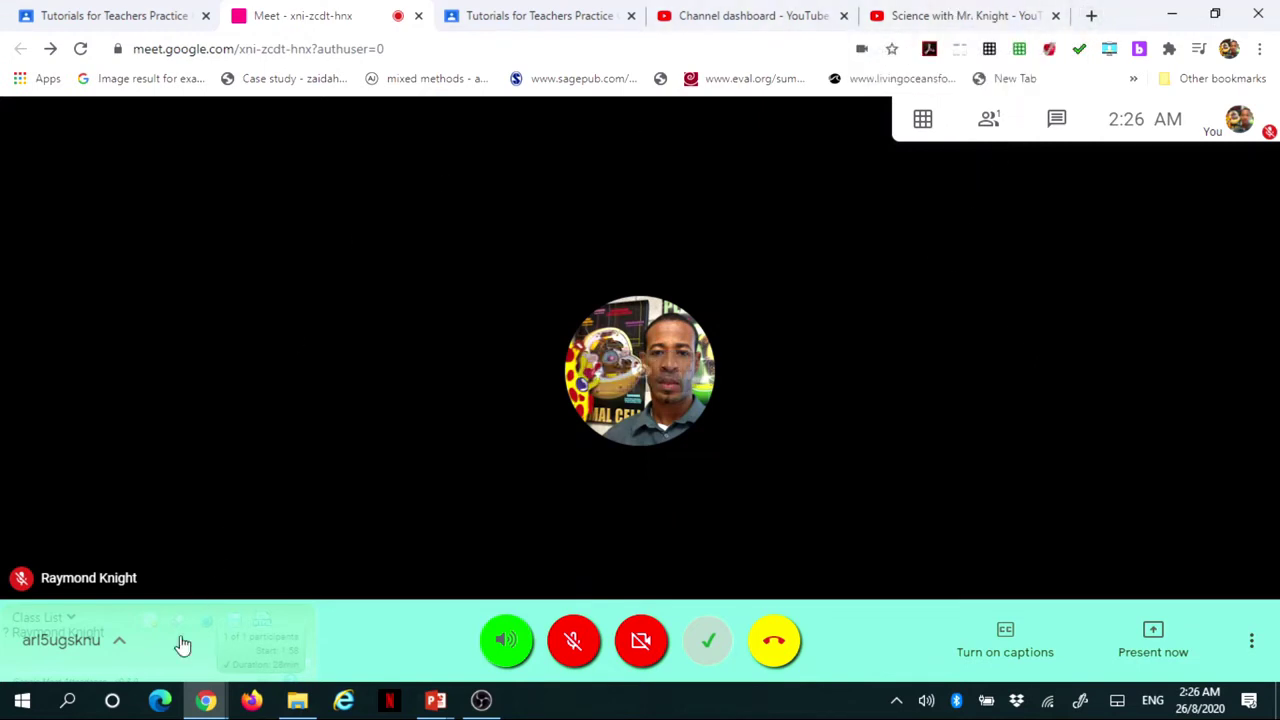
Step: View the separate Chrome window with the National Geographic lightning article, and return to the Meet window
mouse_move(202, 704)
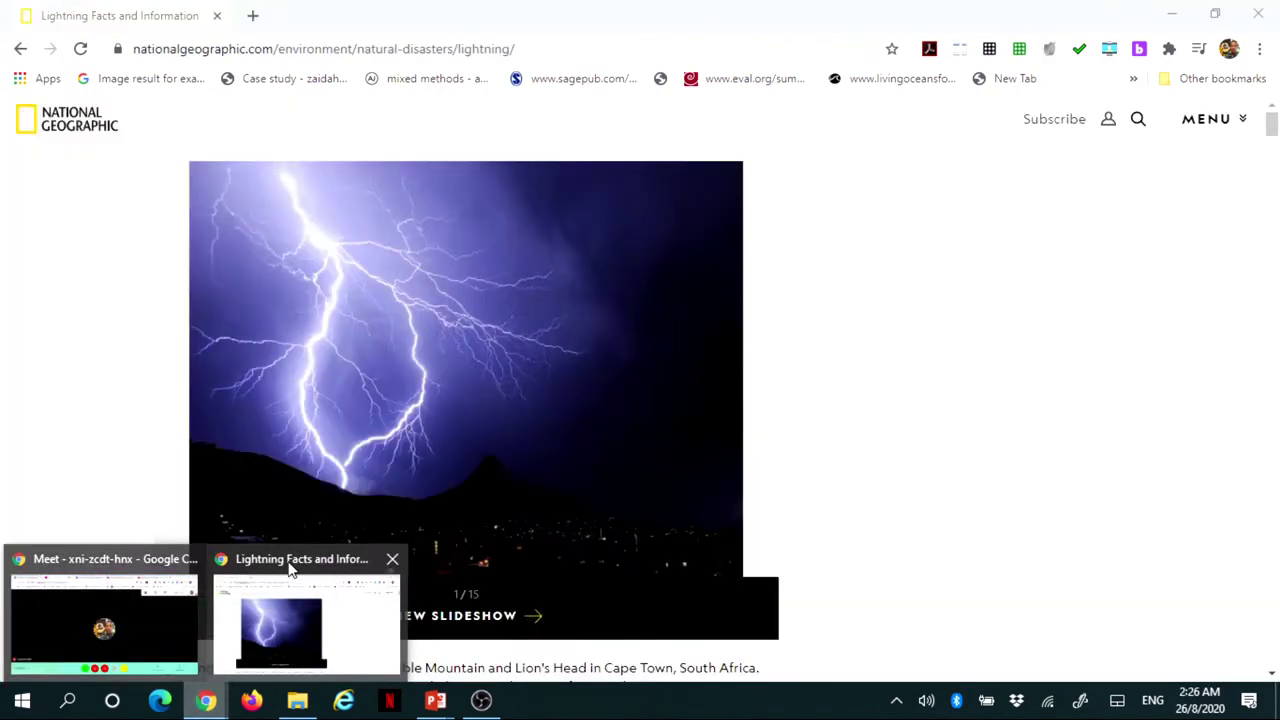
left_click(290, 570)
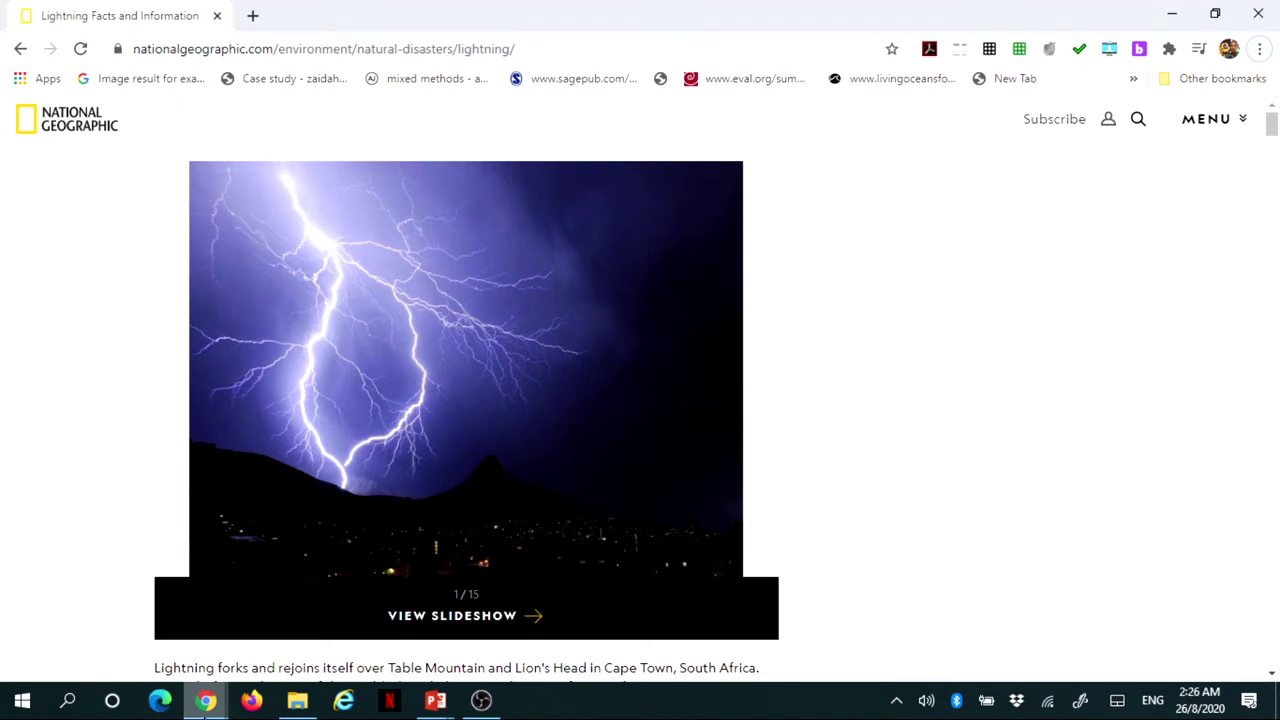
mouse_move(205, 705)
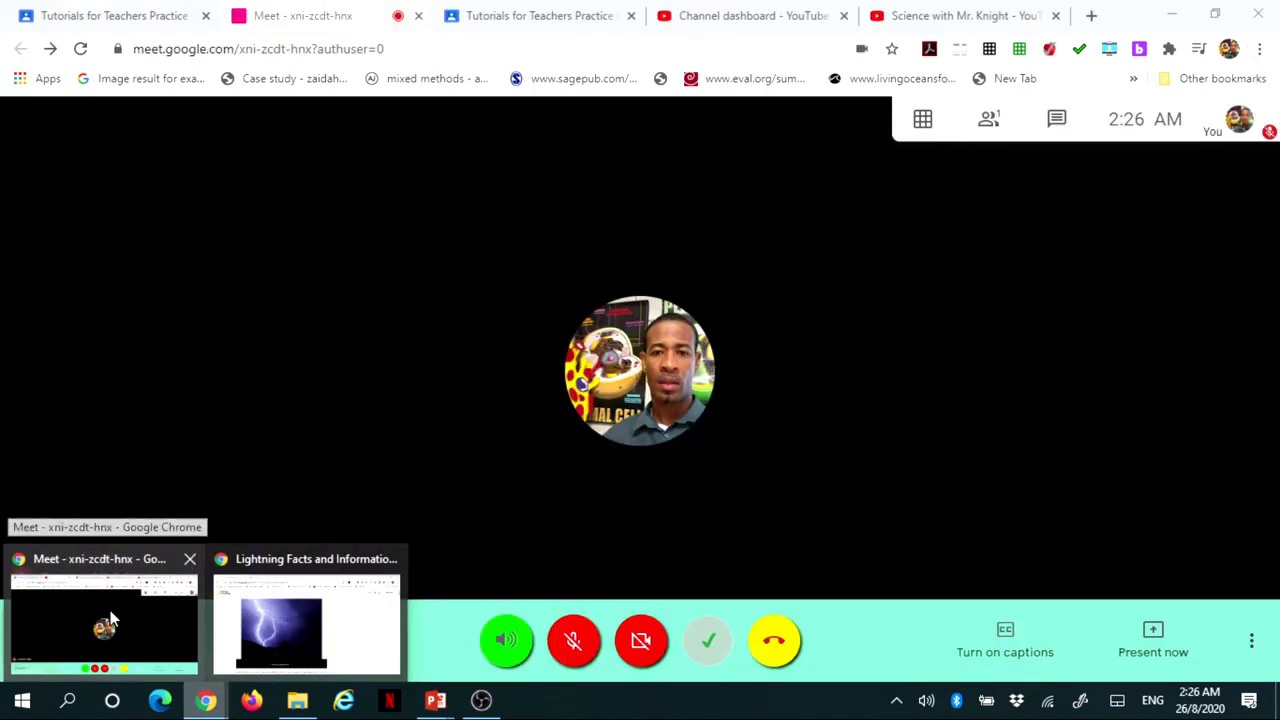
left_click(110, 615)
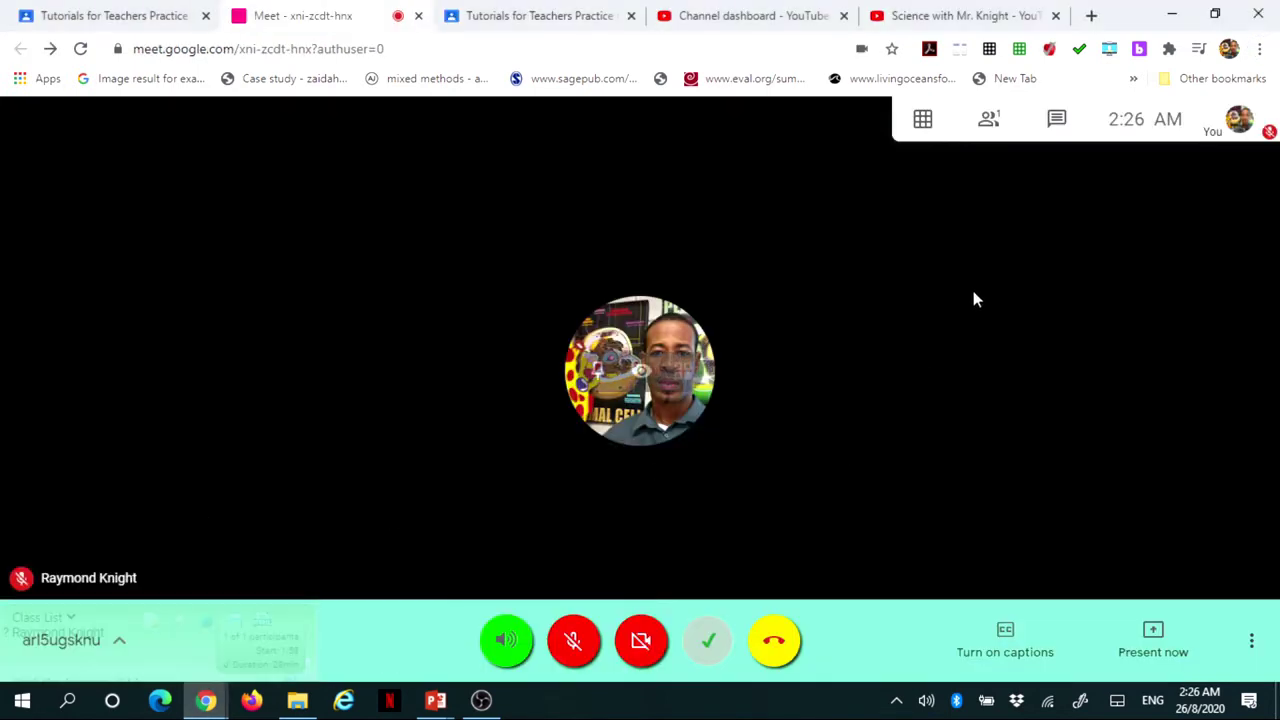
Step: Present only the Lightning Facts and Information Chrome window in the Meet call
left_click(1154, 650)
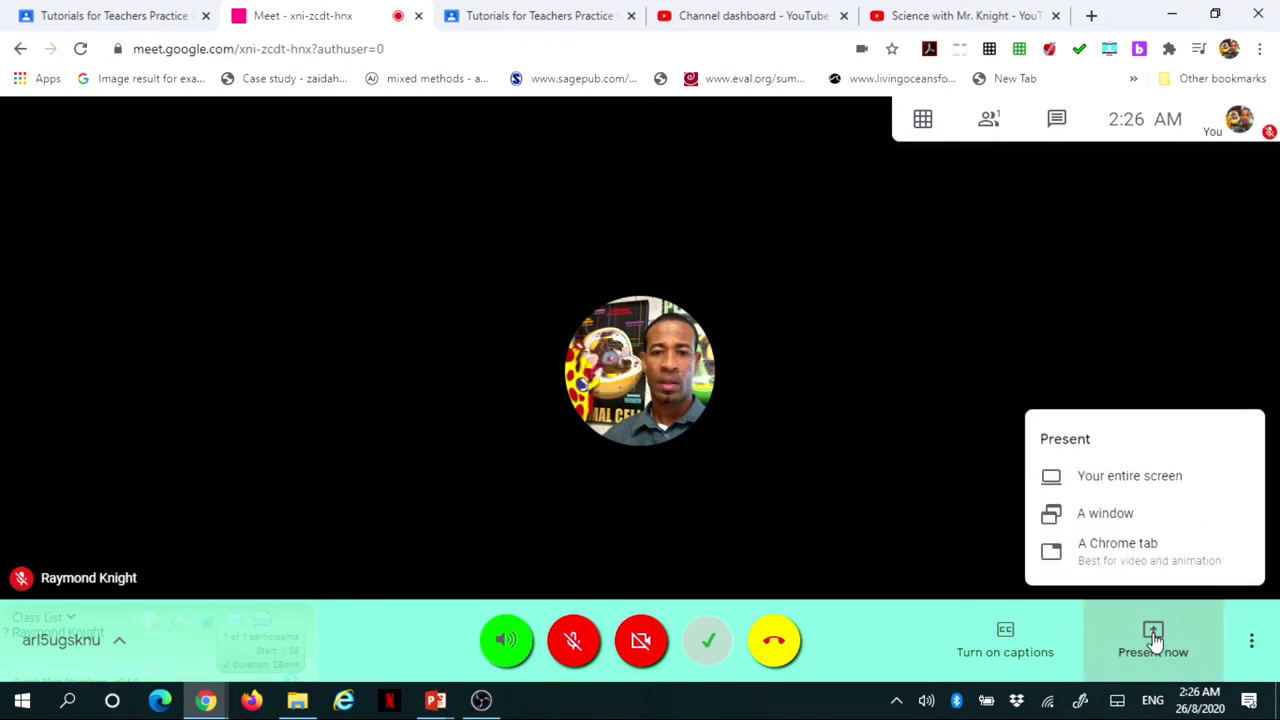
left_click(1110, 516)
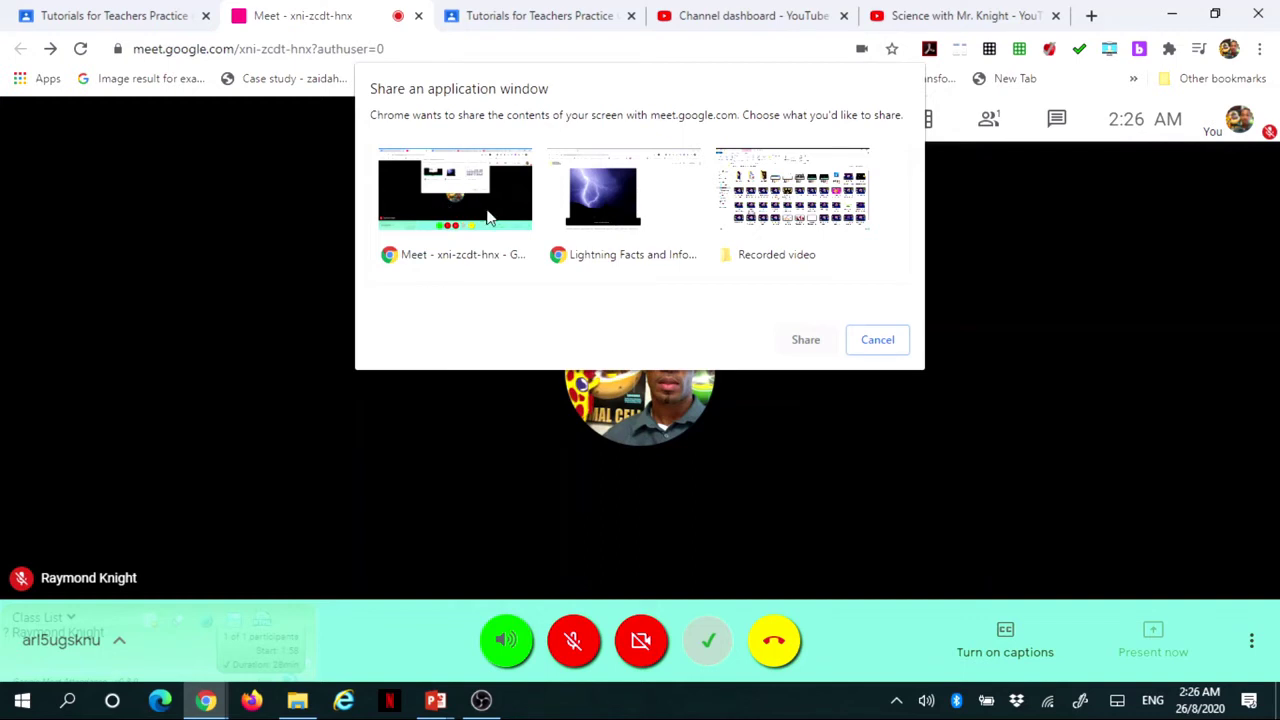
left_click(603, 205)
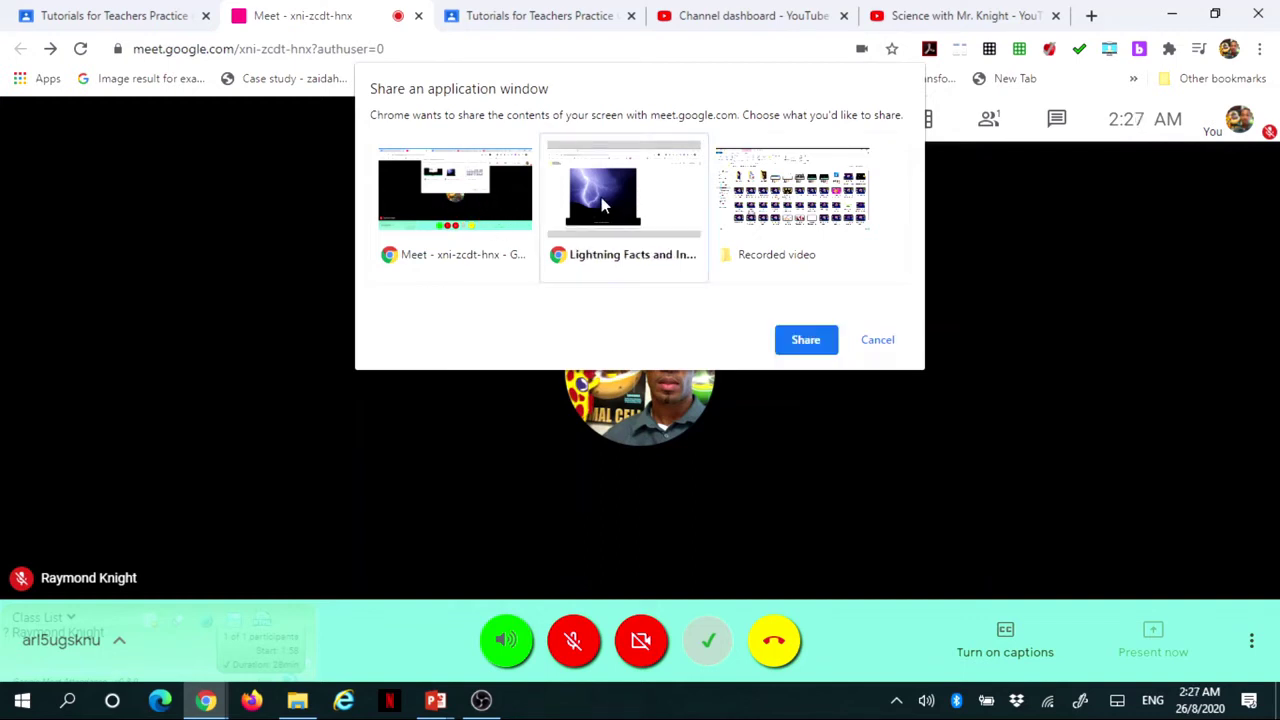
left_click(806, 341)
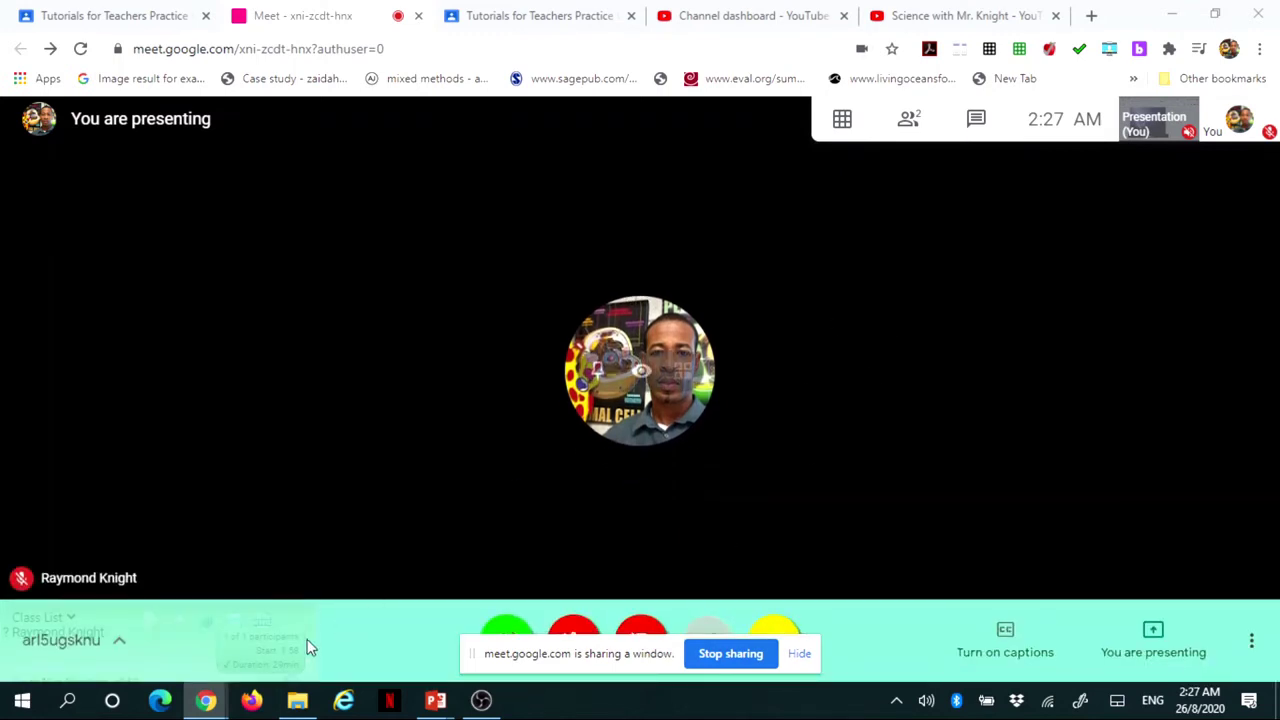
Step: Bring up the shared lightning article and go through it down to the More on This Topic section
mouse_move(206, 700)
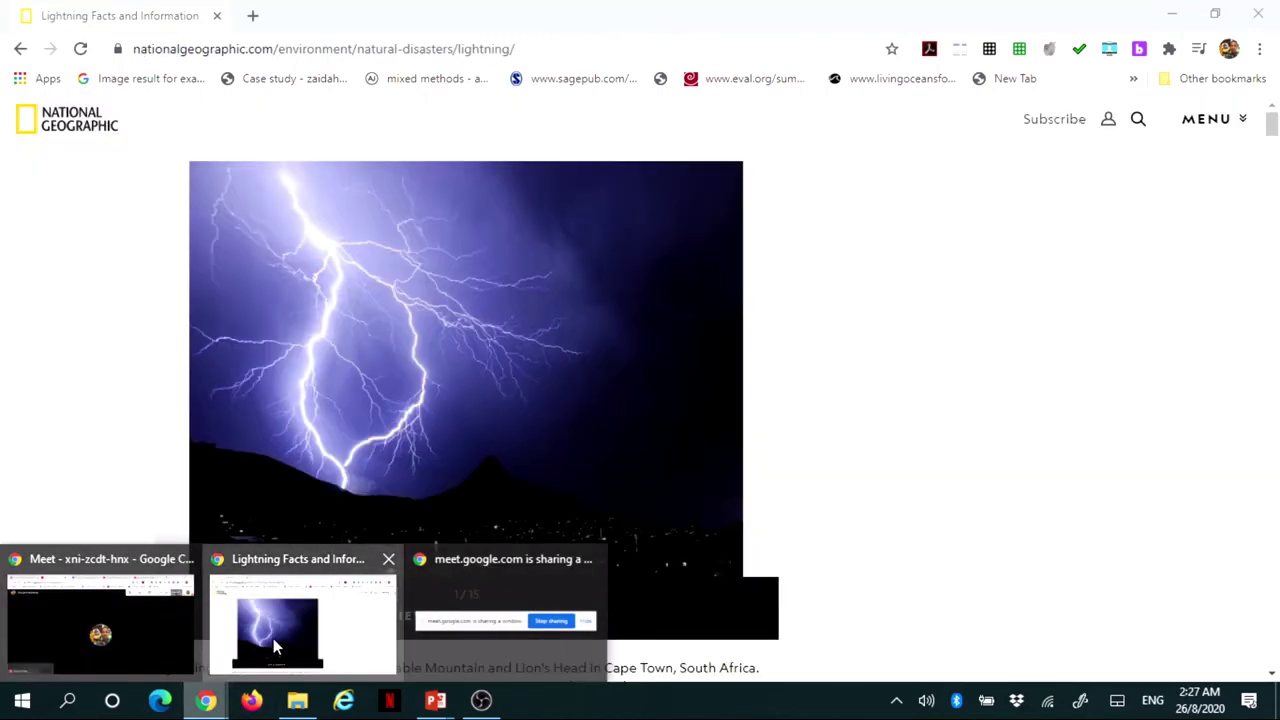
left_click(273, 636)
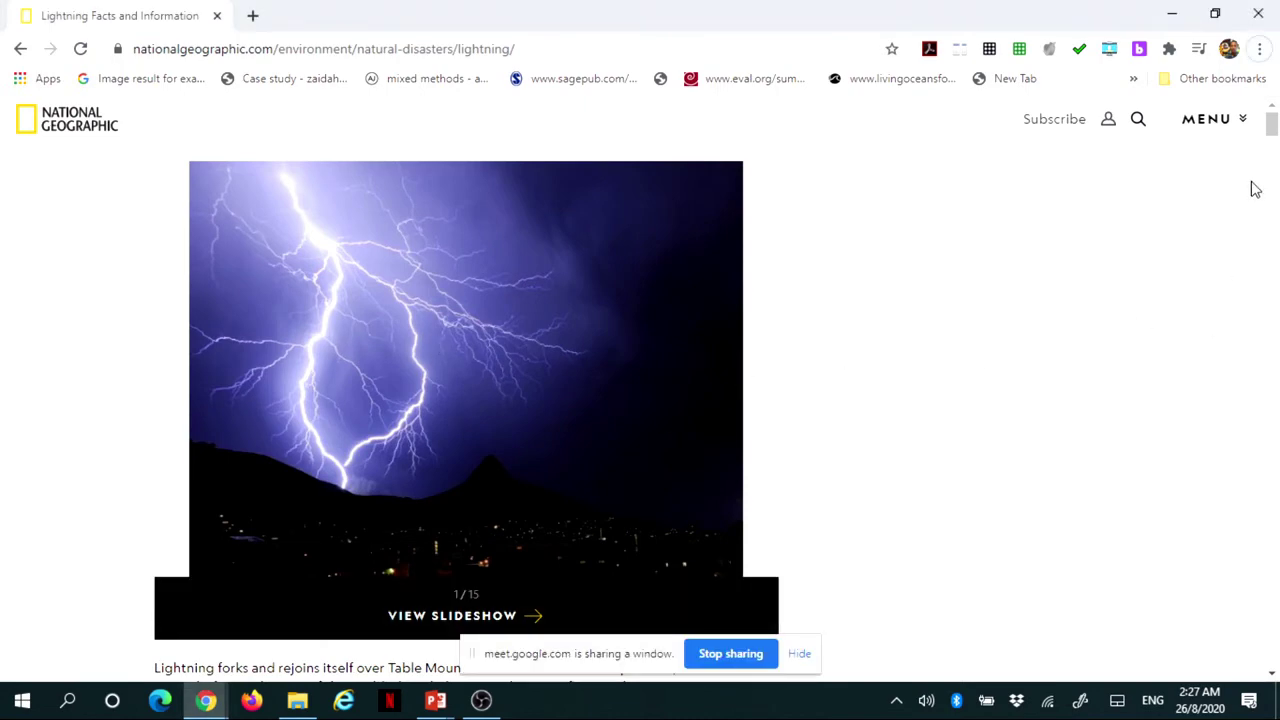
left_click_drag(1271, 122, 1272, 155)
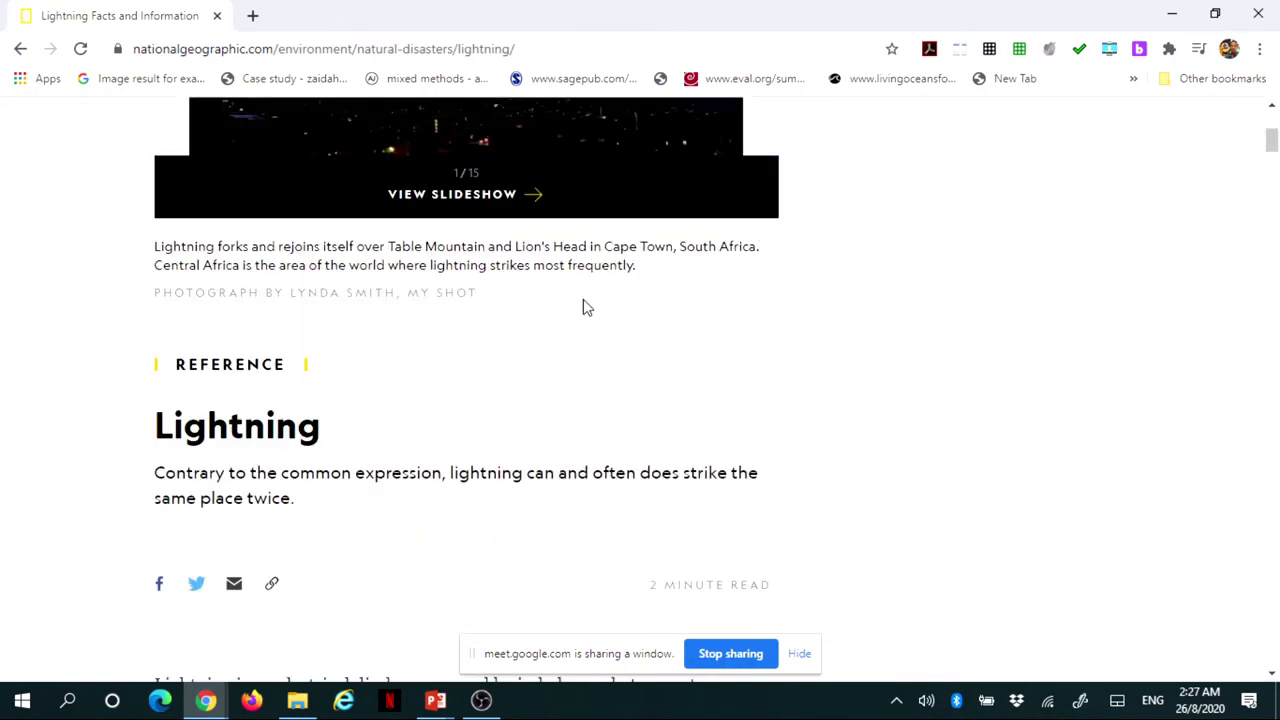
left_click_drag(1274, 138, 1272, 262)
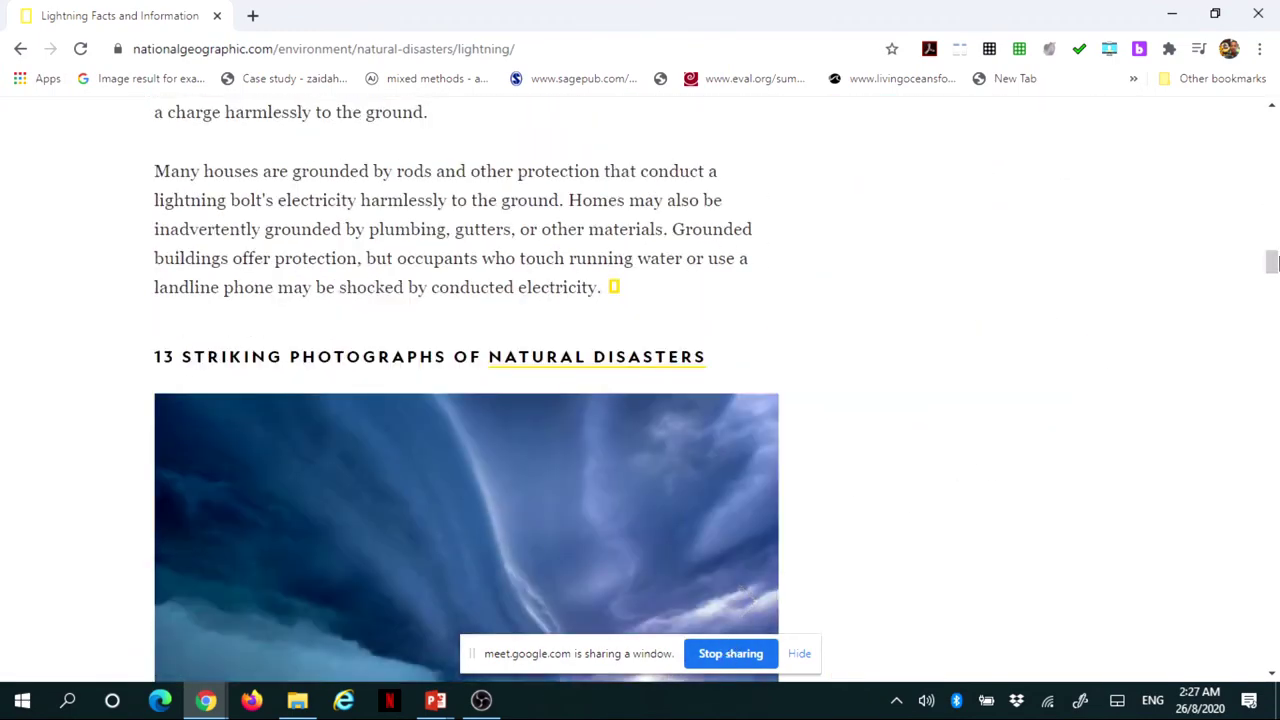
left_click_drag(1272, 262, 1272, 285)
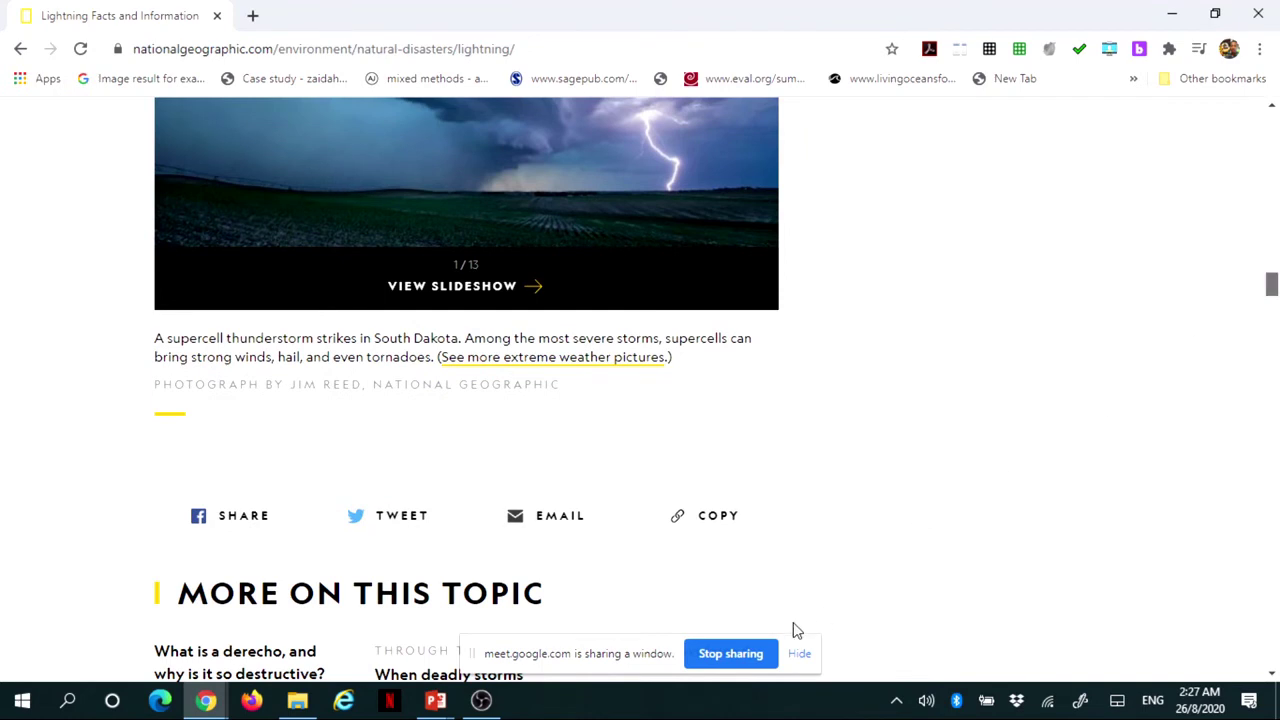
Step: Stop sharing the lightning article window and minimize it to return to the Meet call
left_click(730, 653)
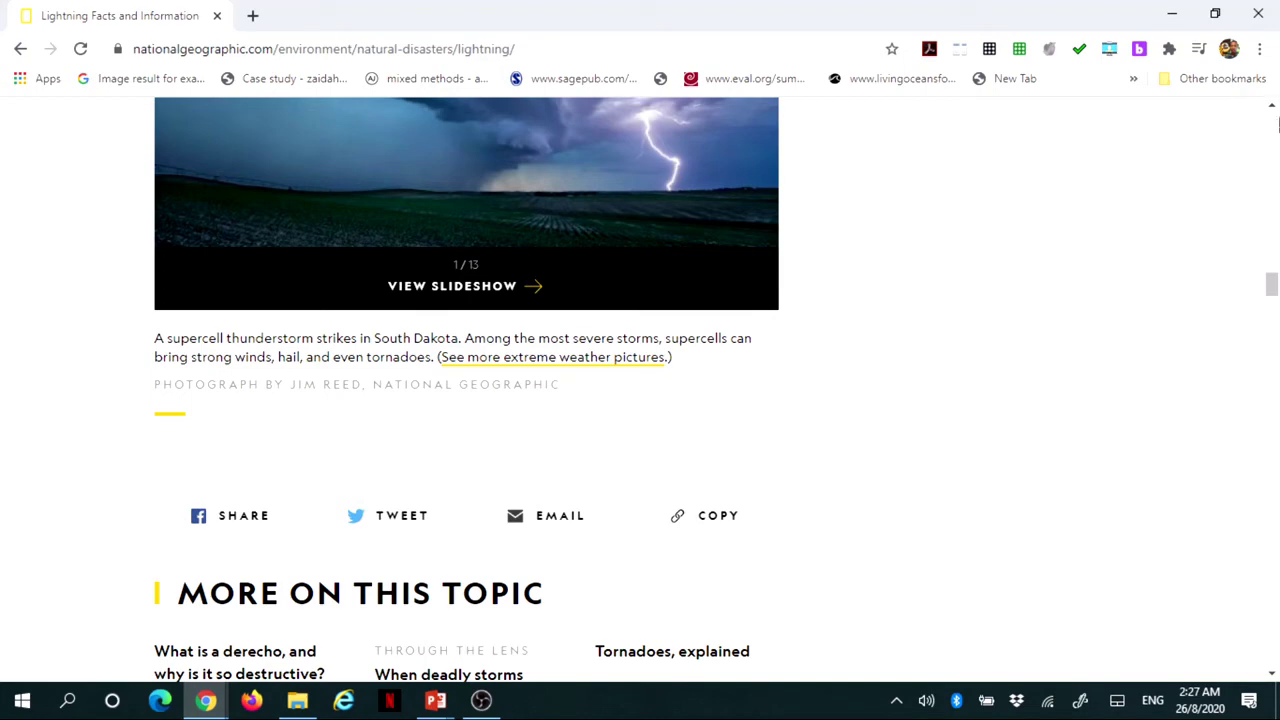
left_click(1172, 14)
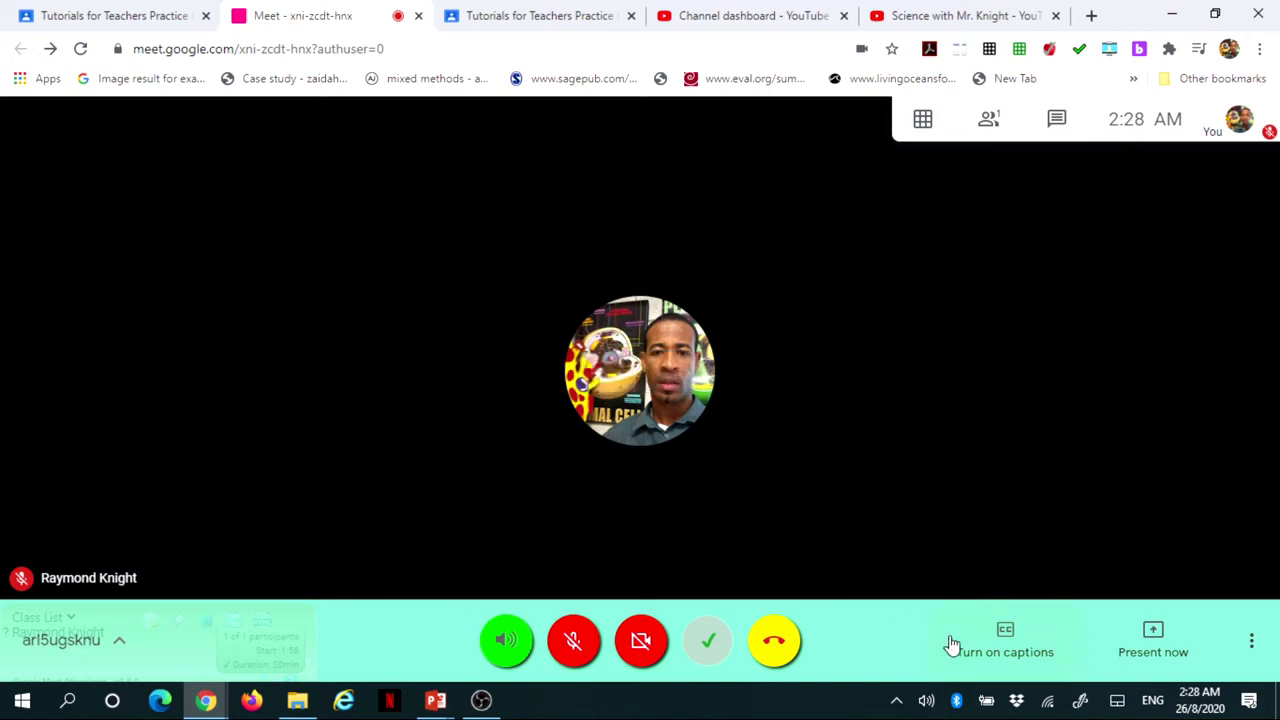
Step: Present the science YouTube channel's Chrome tab in the Meet call with audio sharing enabled
left_click(1156, 650)
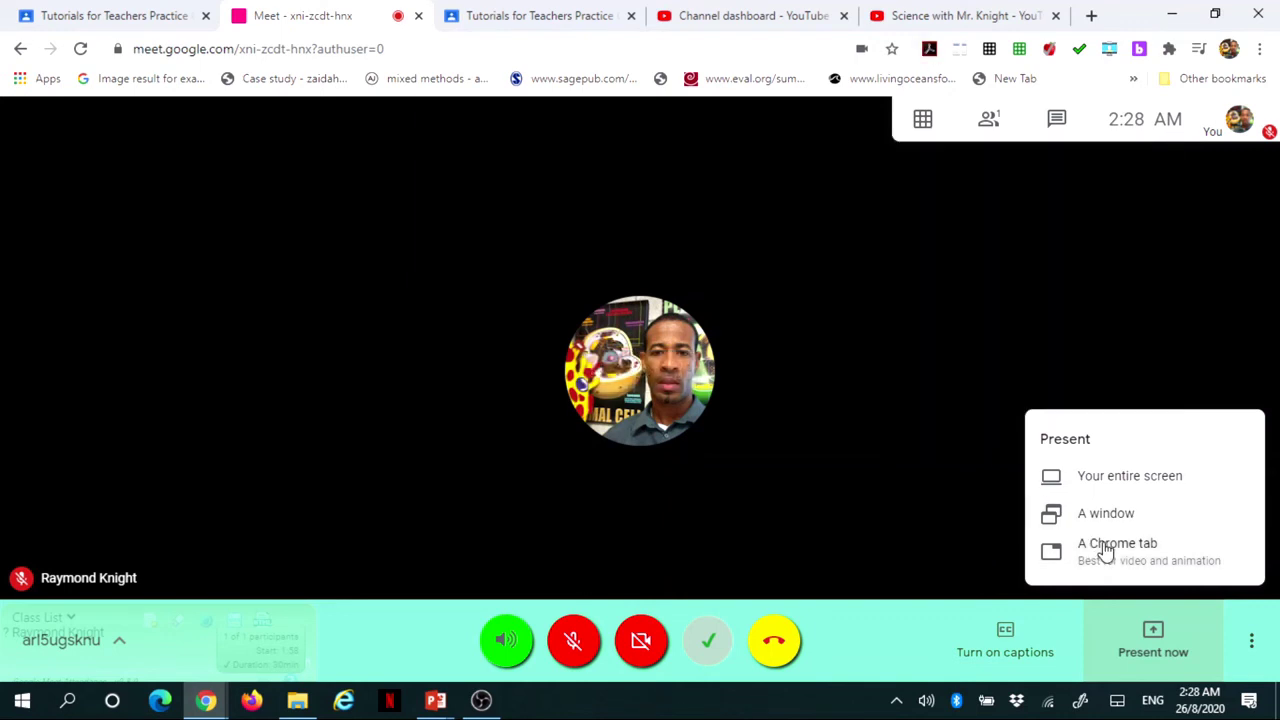
left_click(1105, 548)
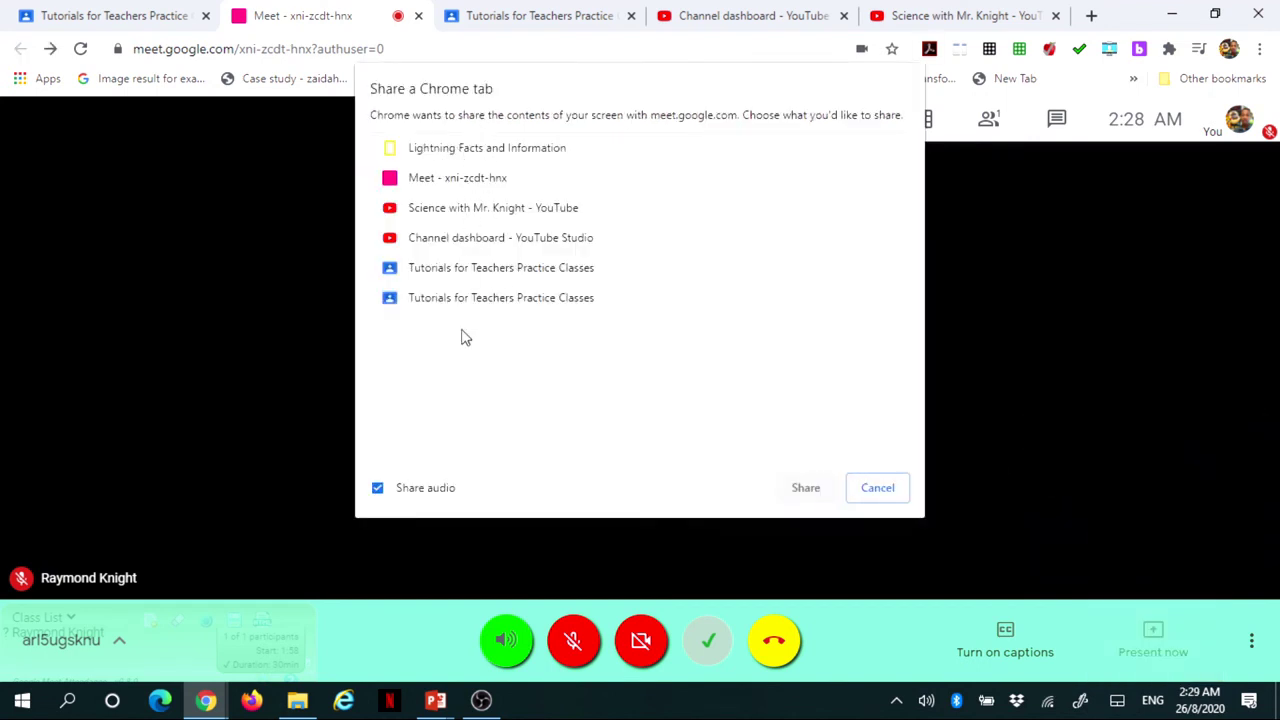
left_click(505, 215)
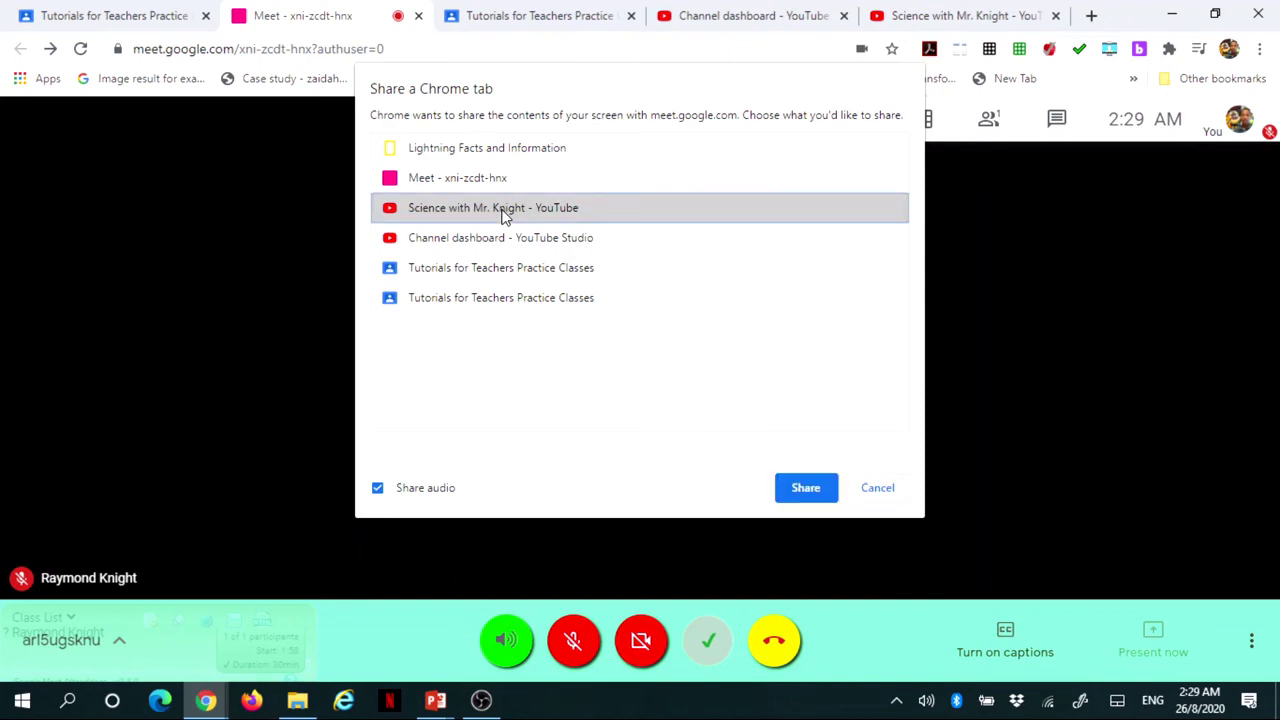
left_click(805, 489)
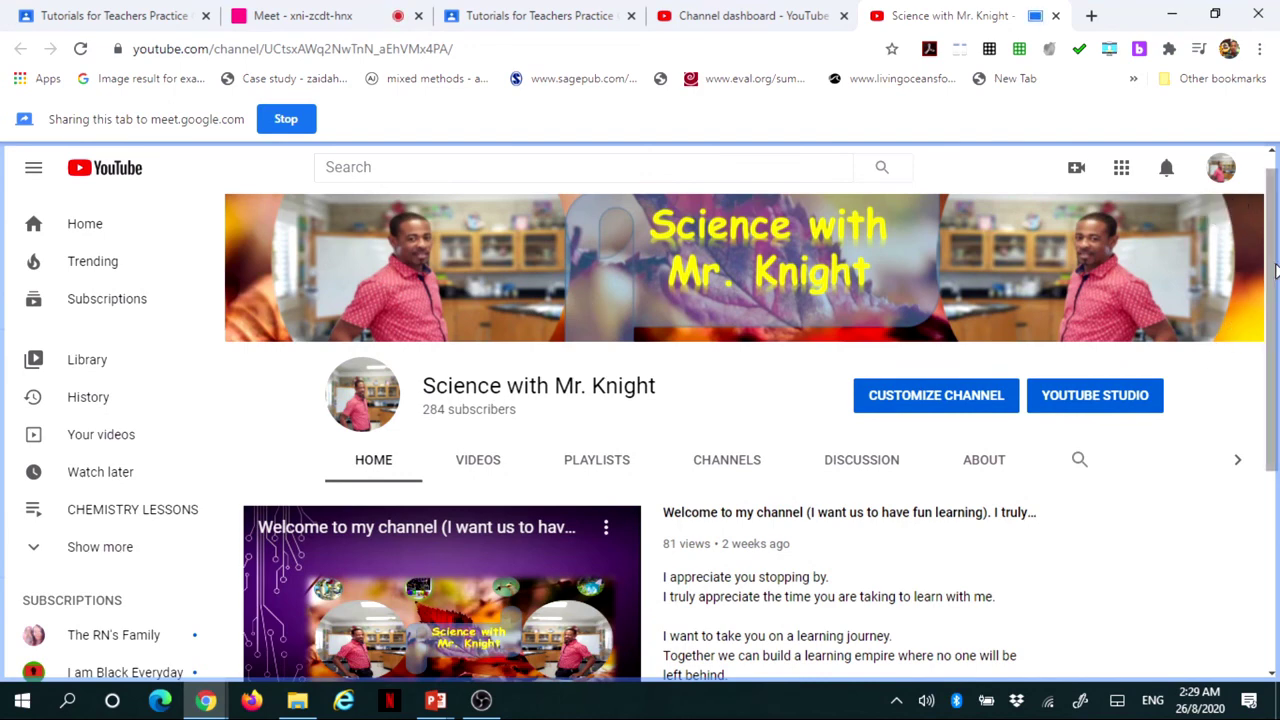
Step: Play the channel's welcome video in the shared tab to demonstrate its sound, look over the Uploads section, and pause the video
left_click_drag(1275, 312, 1275, 383)
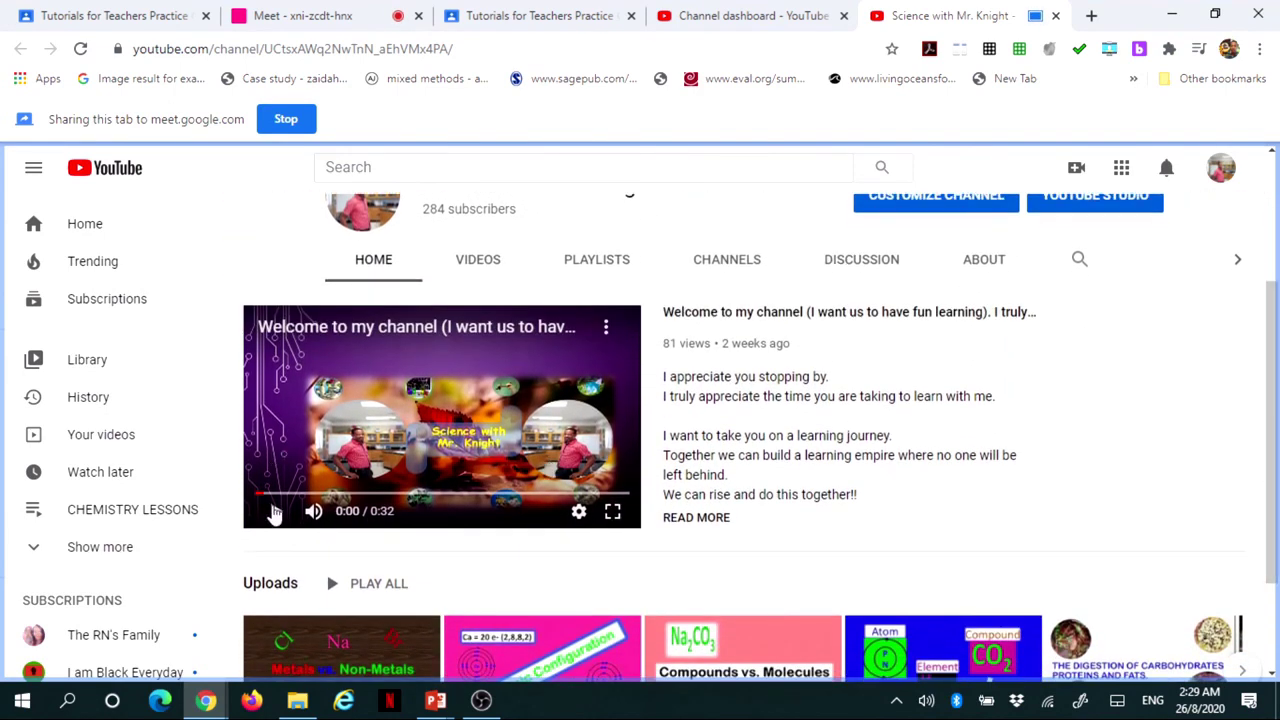
left_click(275, 511)
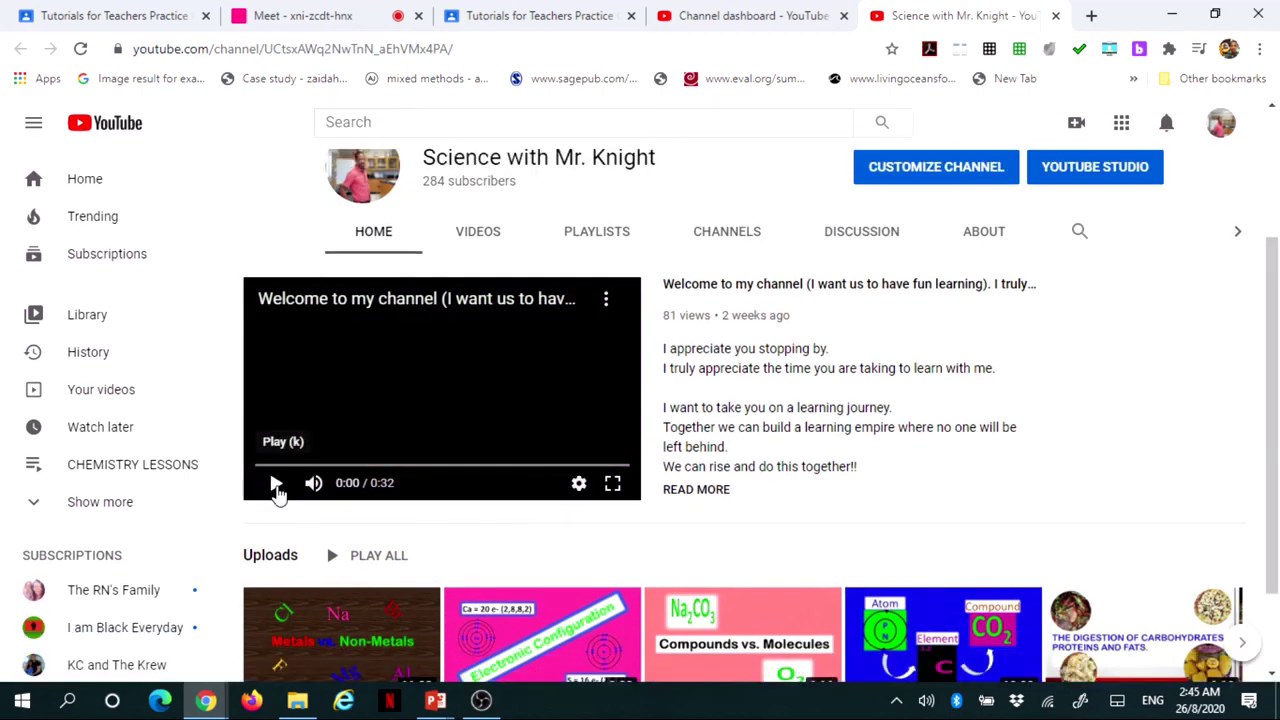
left_click(276, 484)
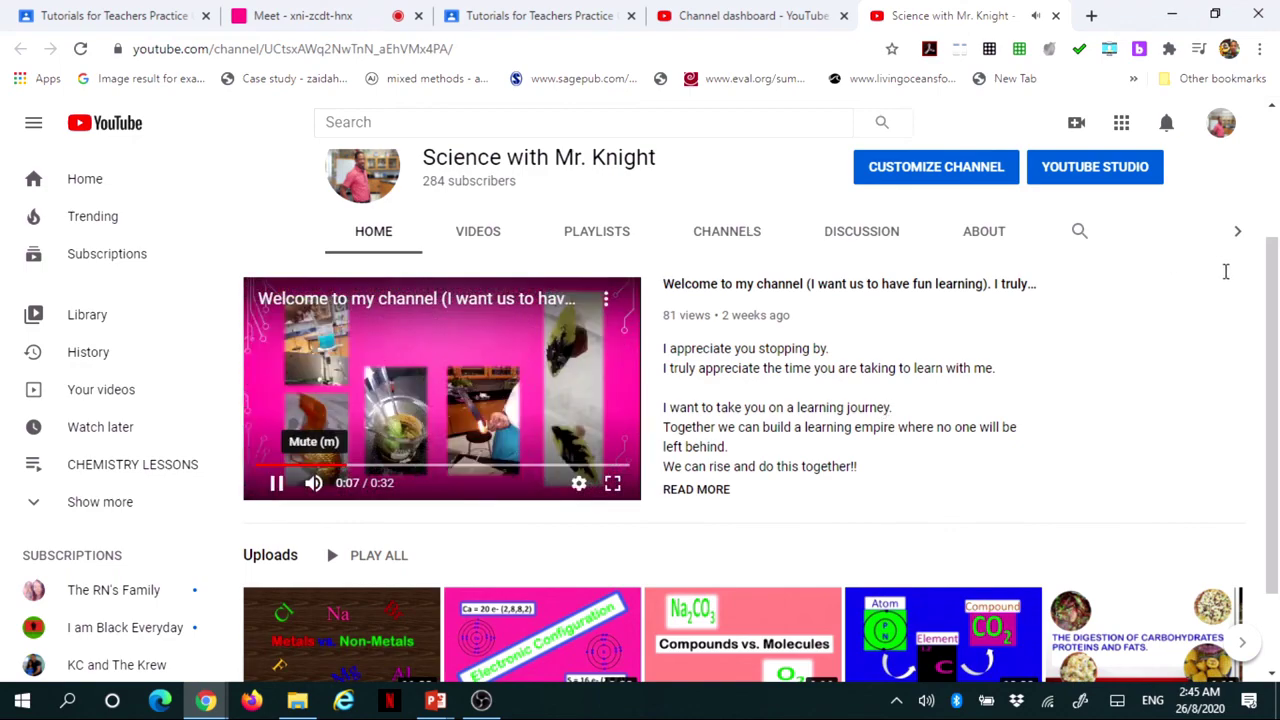
left_click_drag(1275, 302, 1275, 356)
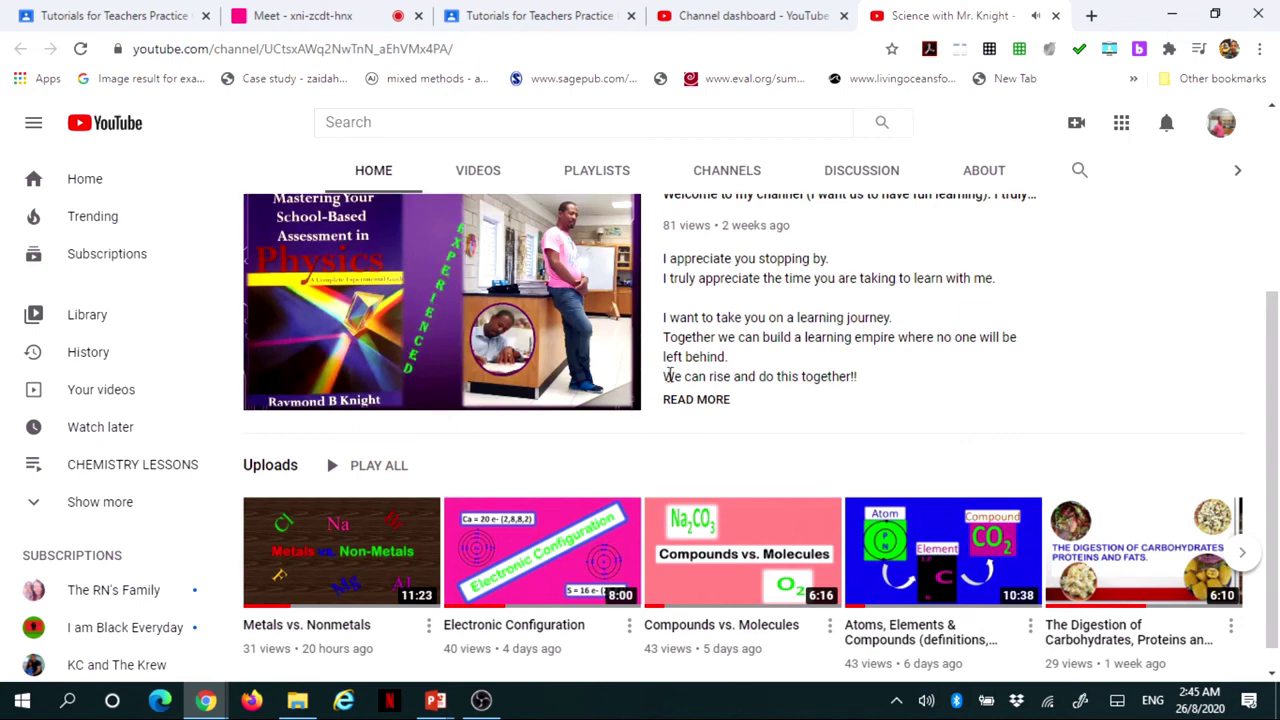
left_click(277, 396)
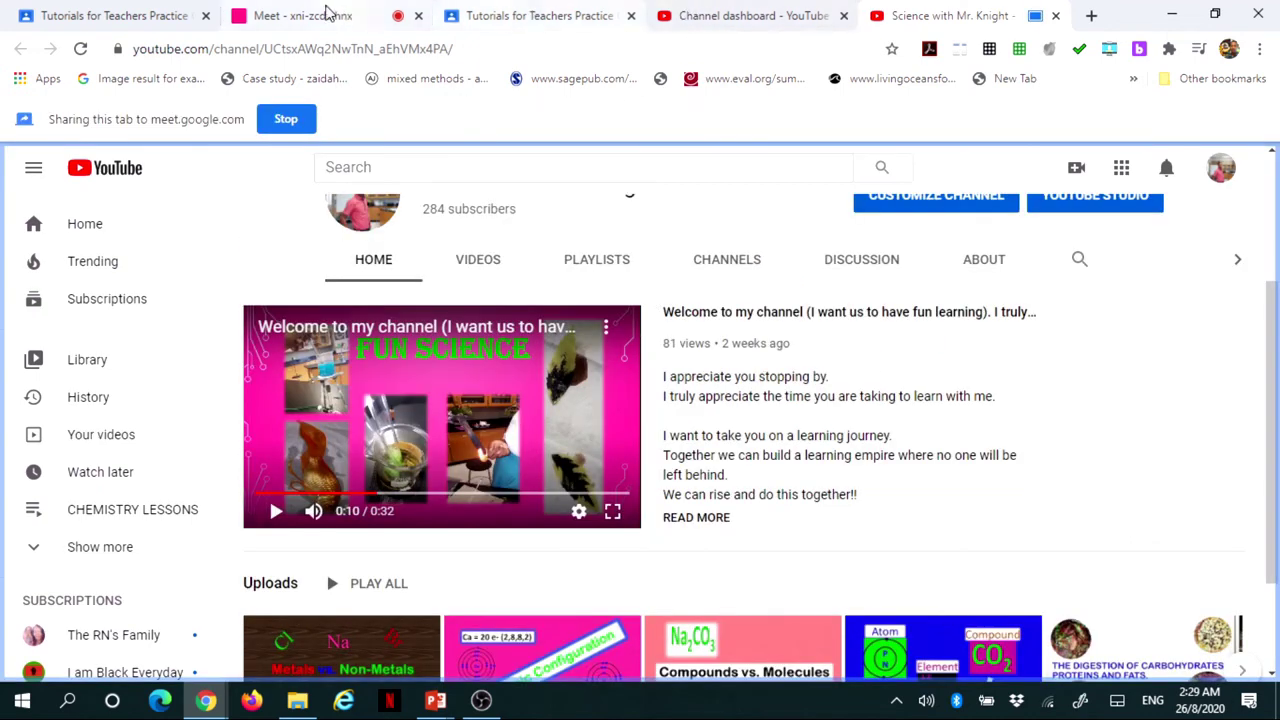
Step: Return to the Meet call and stop presenting the YouTube tab
left_click(310, 16)
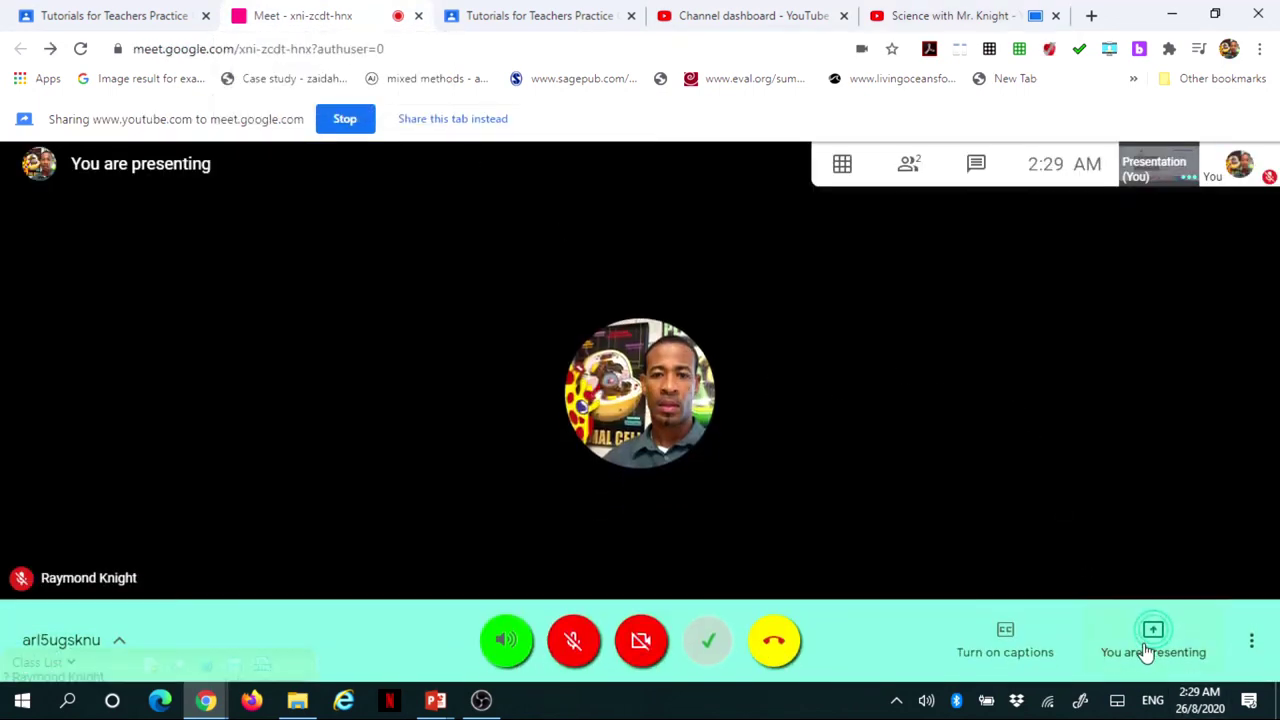
left_click(1151, 622)
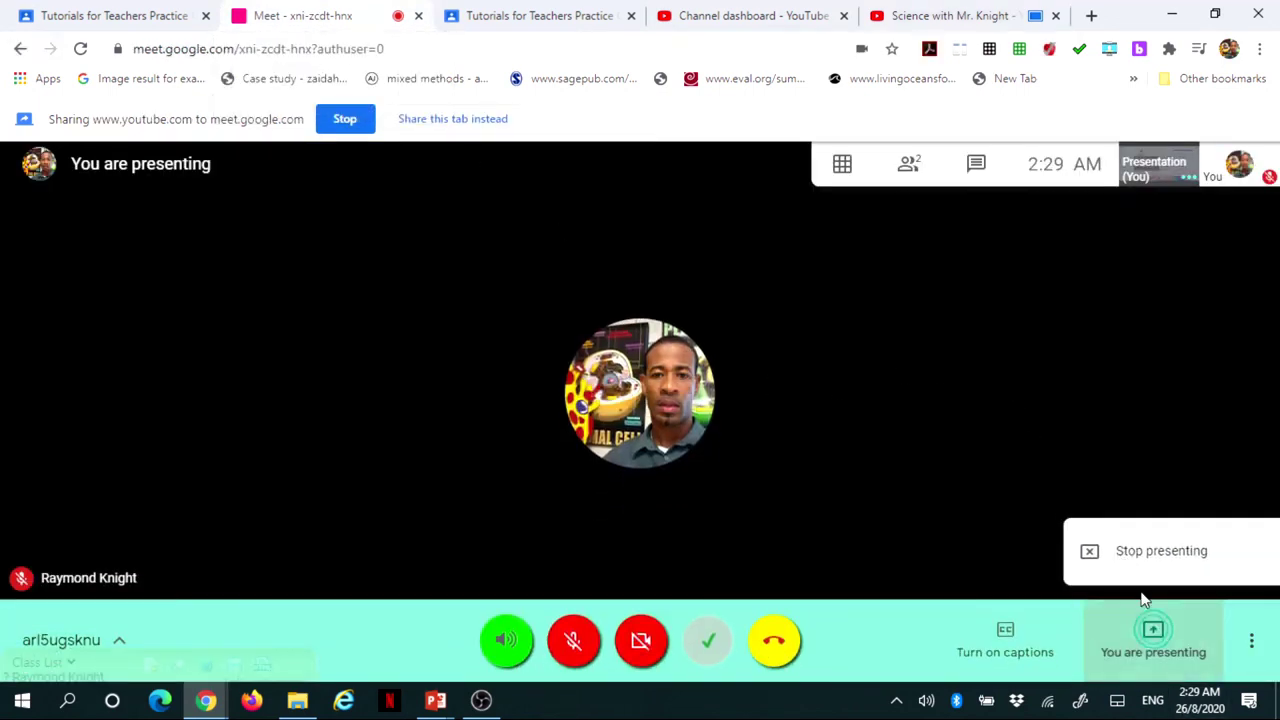
left_click(1145, 552)
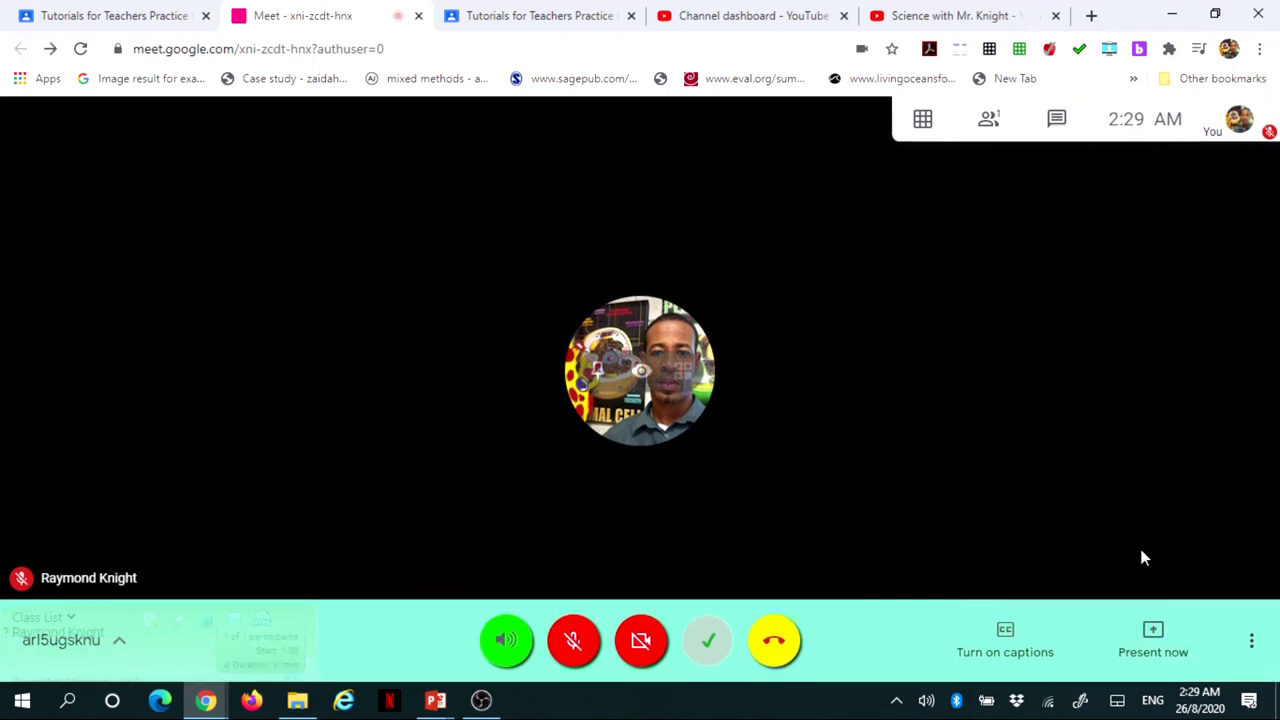